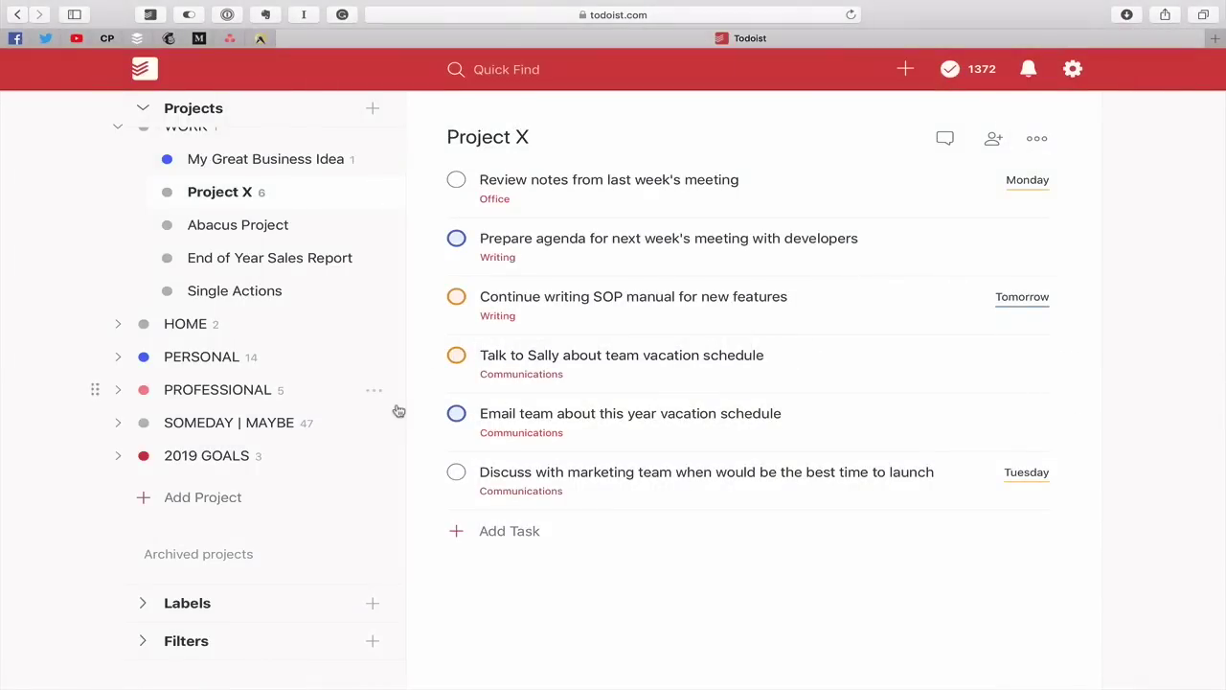
Add a project named Launch directly below Project X, indented as its sub-project
scroll(381, 397, up, 3)
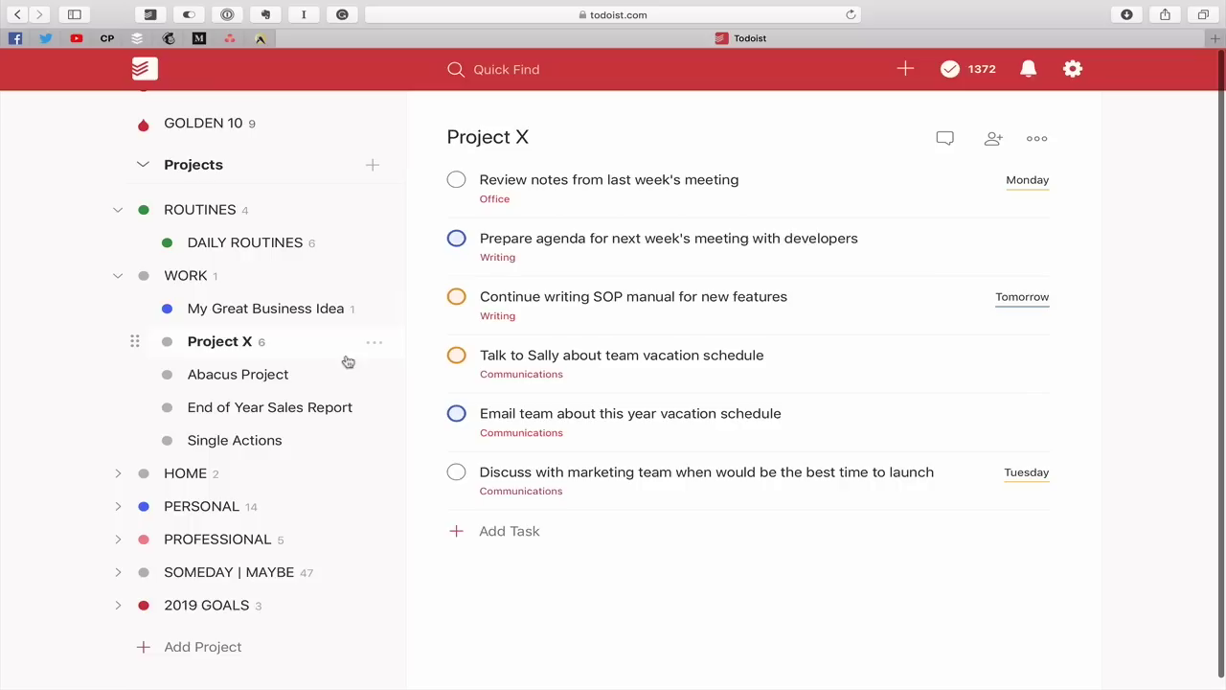
click(373, 343)
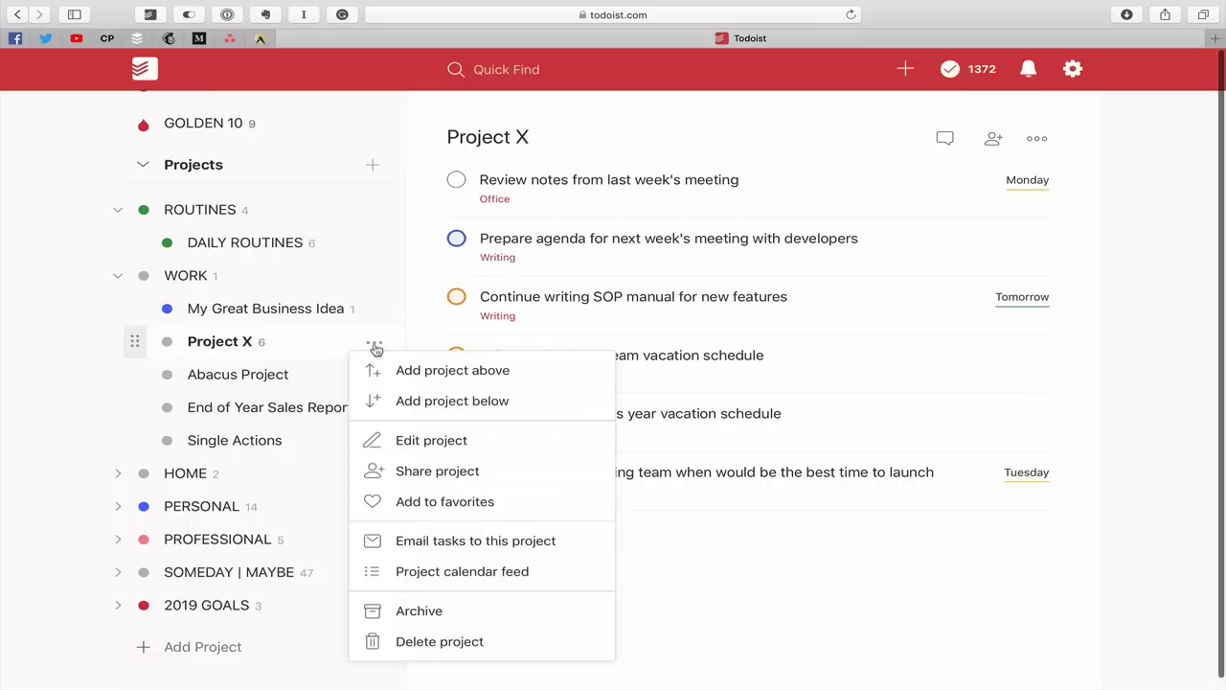
click(428, 402)
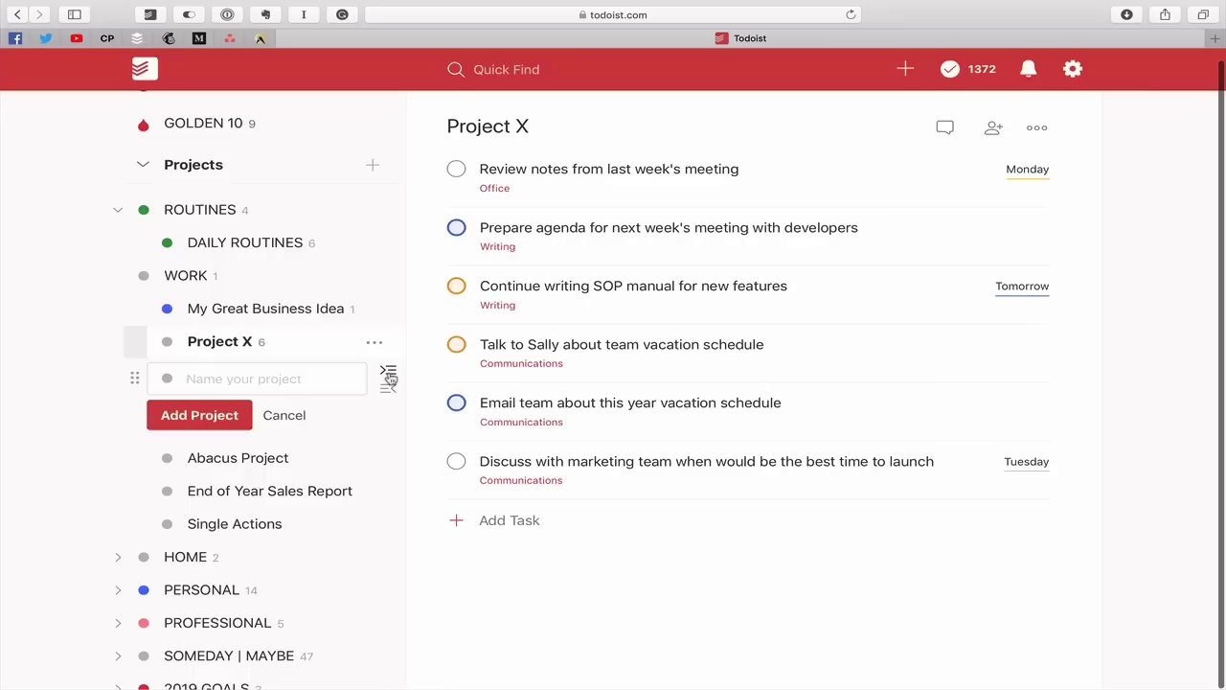
click(388, 375)
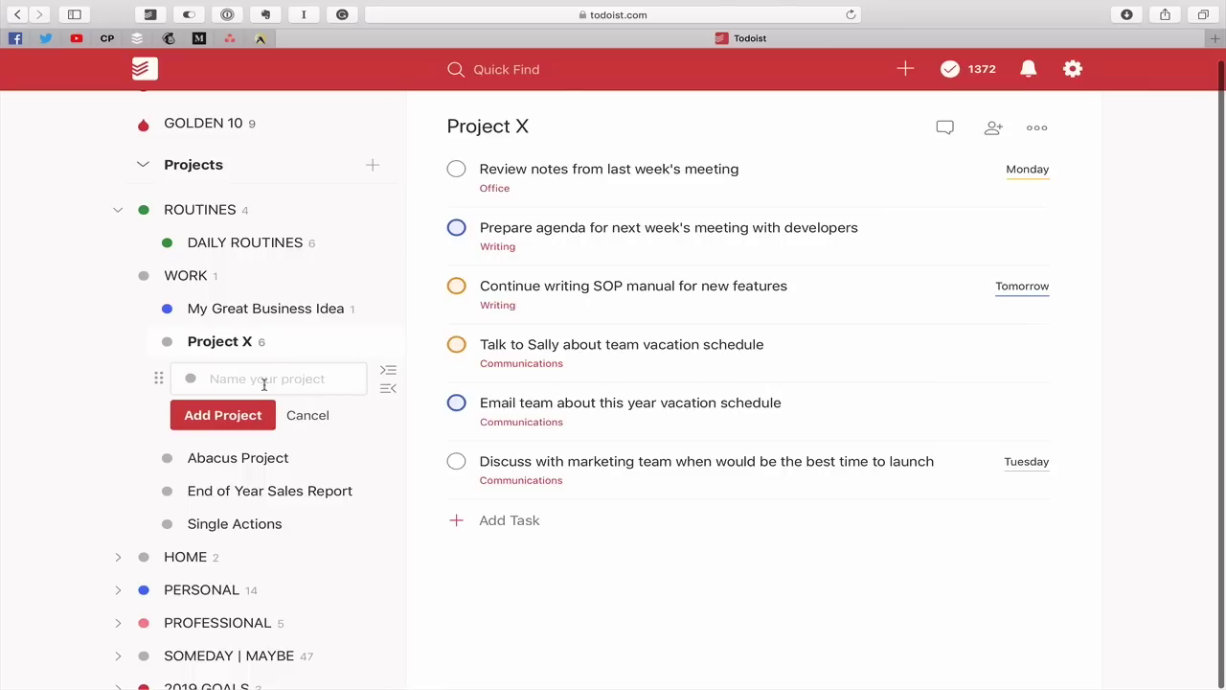
text(Launch)
click(231, 416)
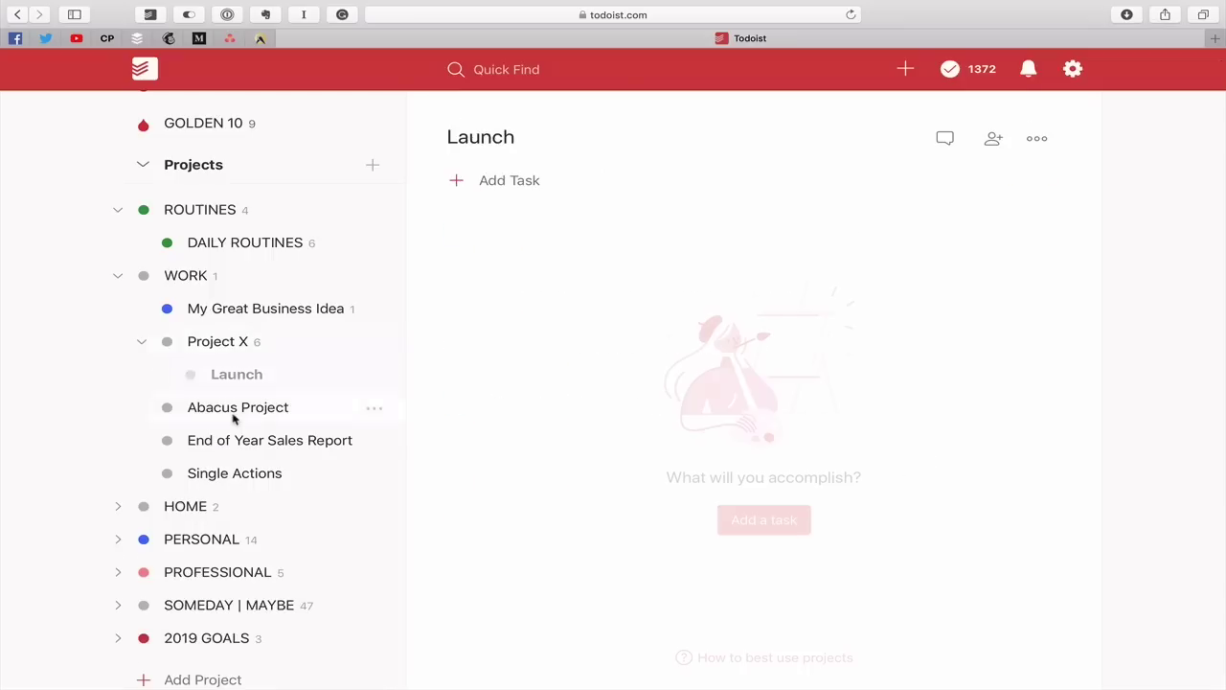
In Project X, create a LAUNCH section and add the indented task 'Finalise launch day' under it
click(220, 347)
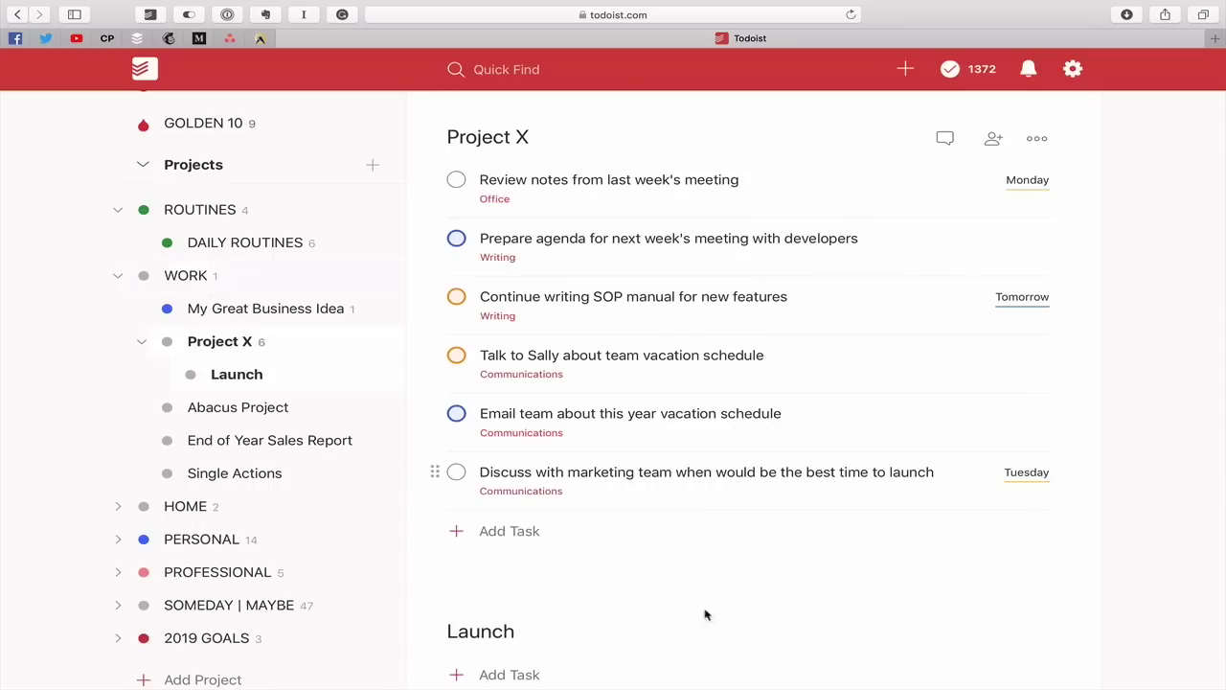
scroll(496, 500, down, 3)
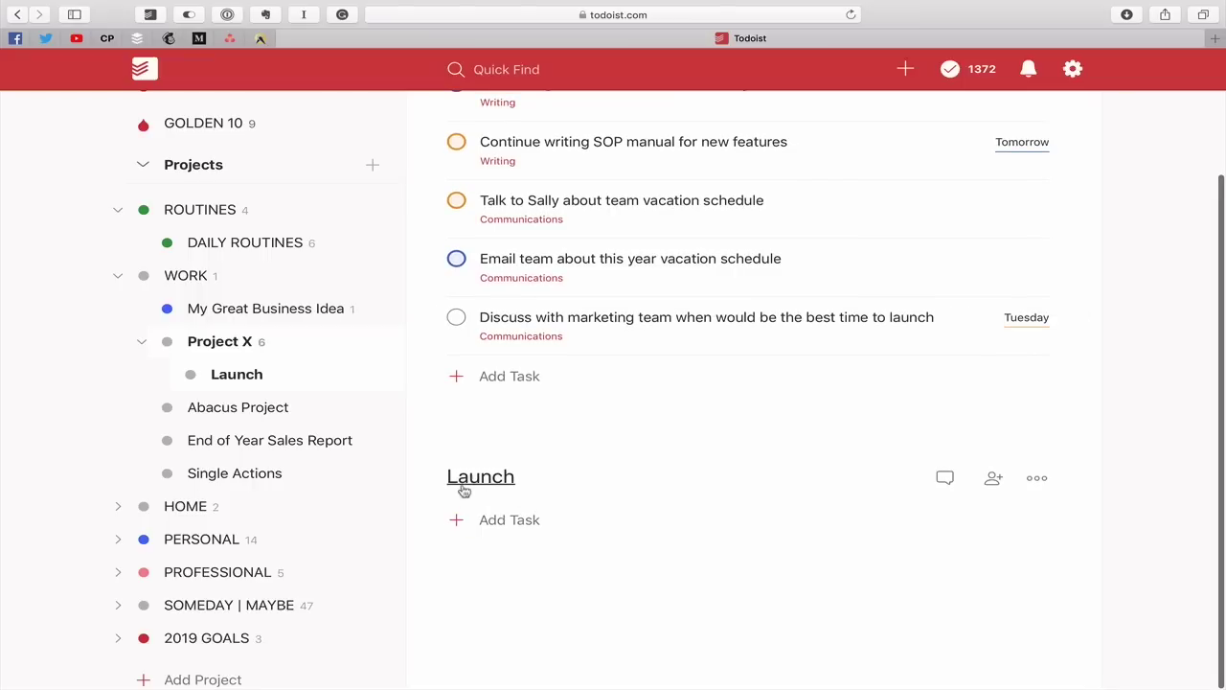
scroll(488, 479, up, 3)
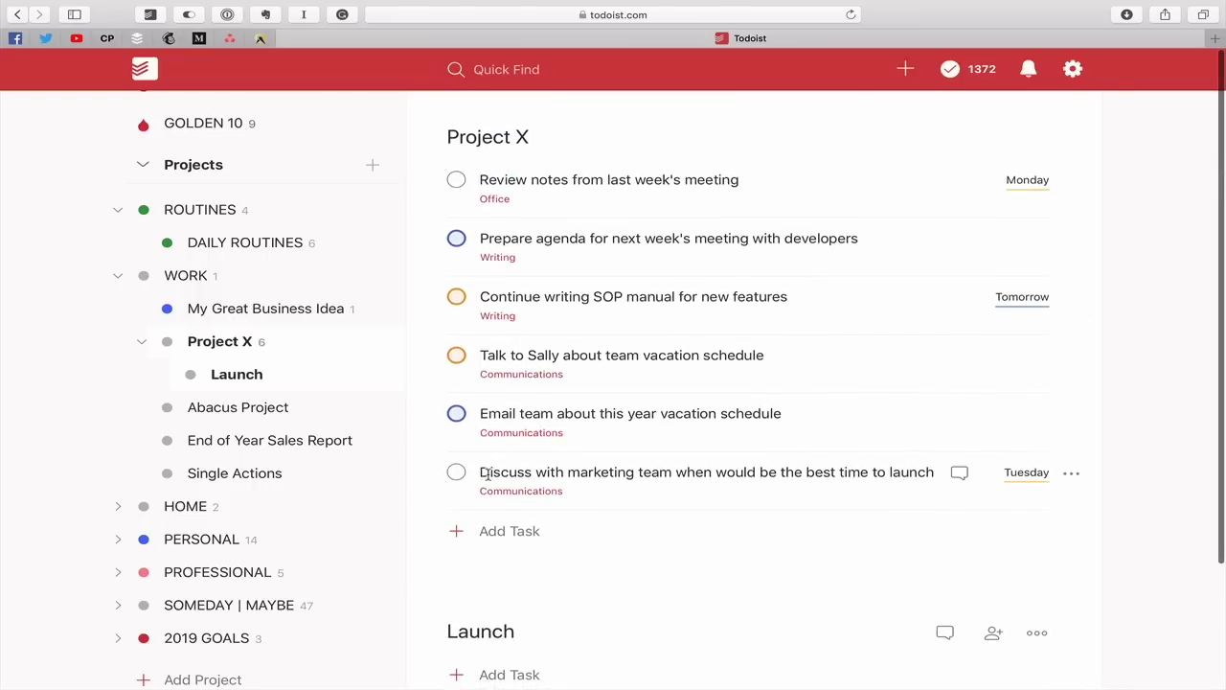
scroll(488, 476, down, 3)
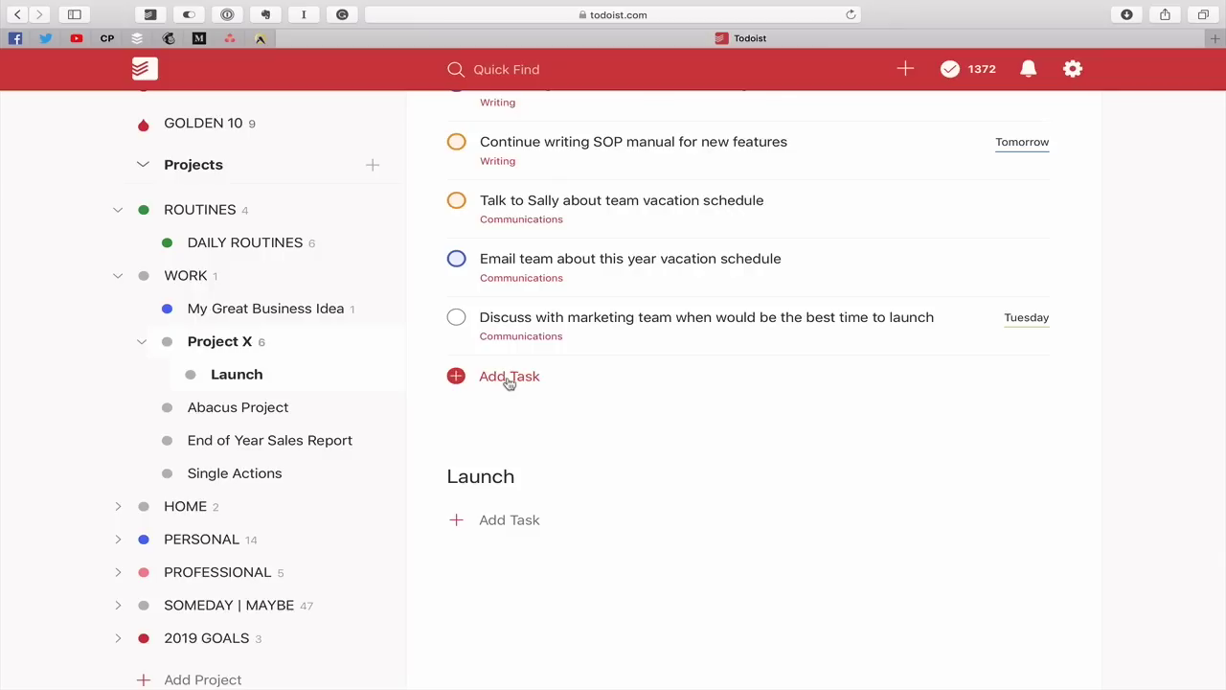
click(509, 381)
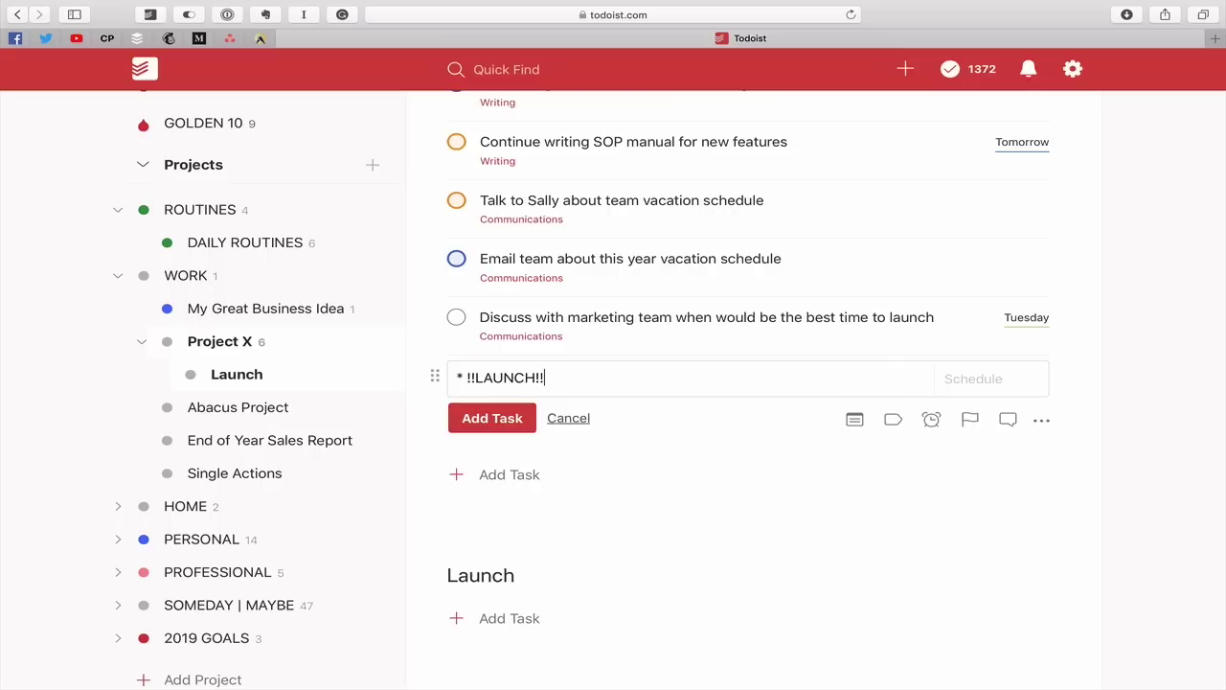
key(Return)
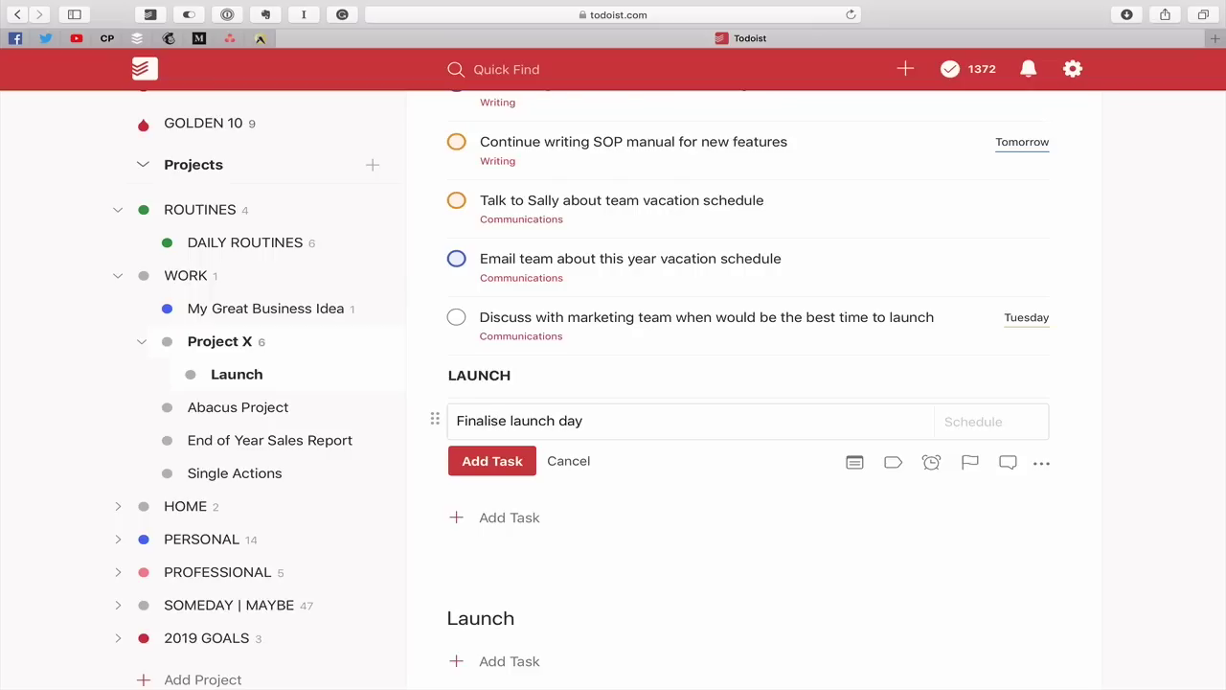
key(Tab)
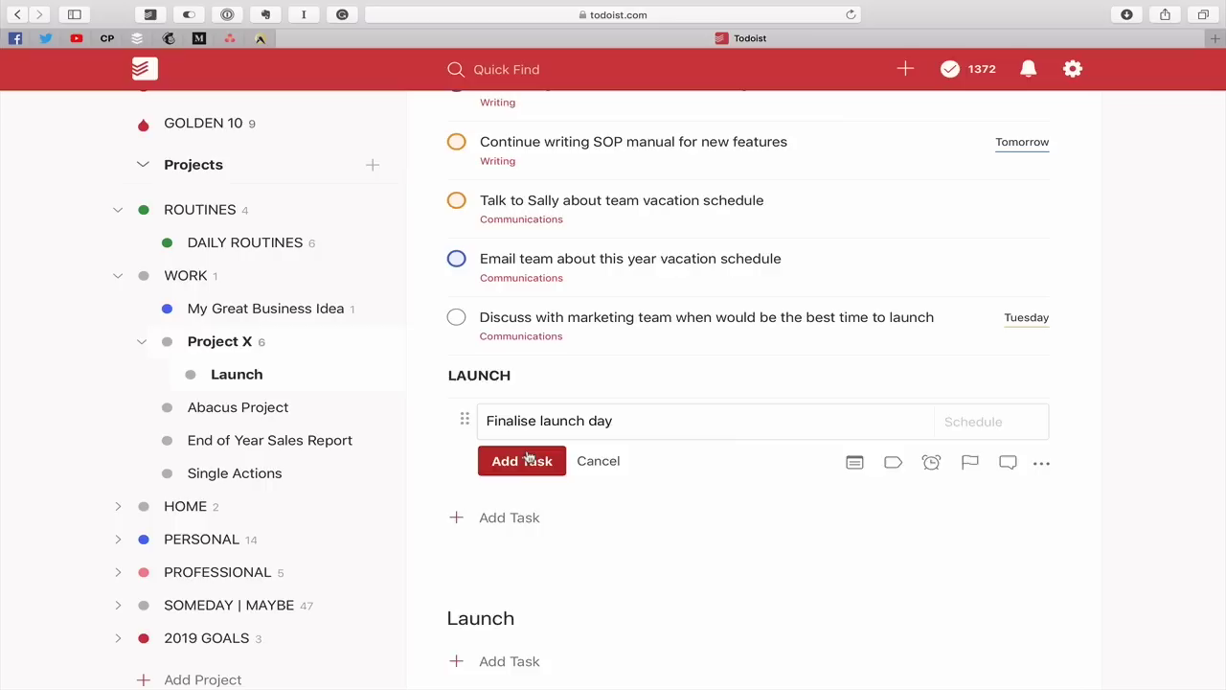
click(522, 461)
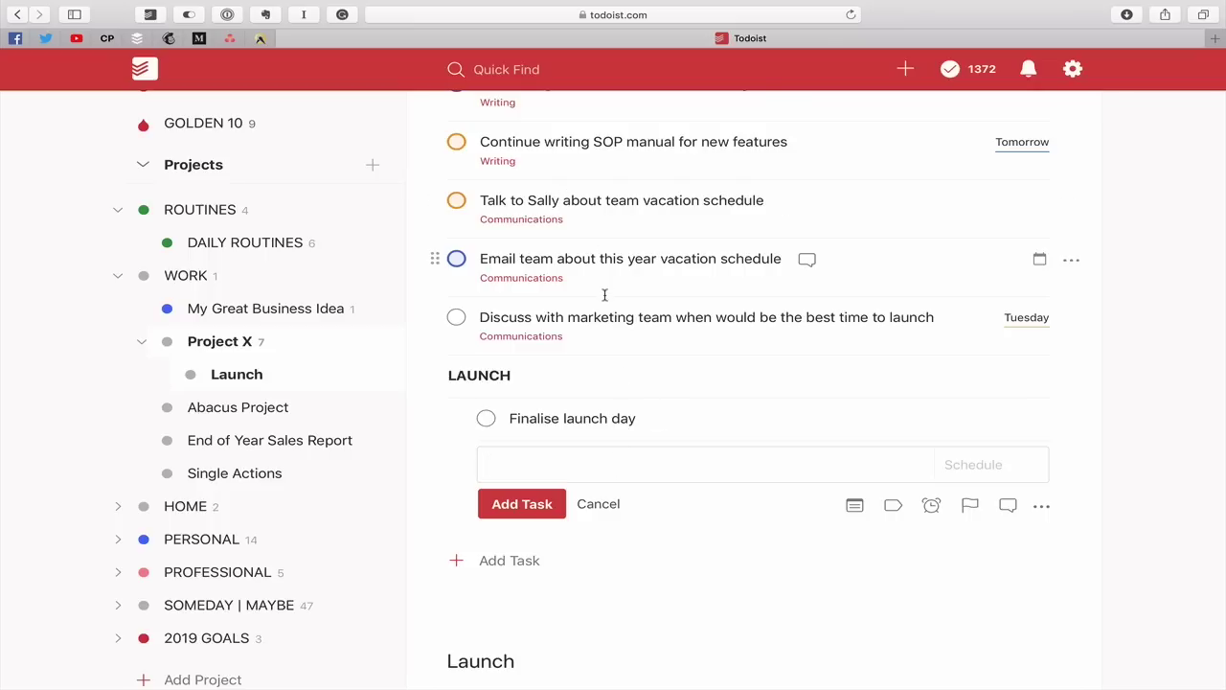
click(611, 508)
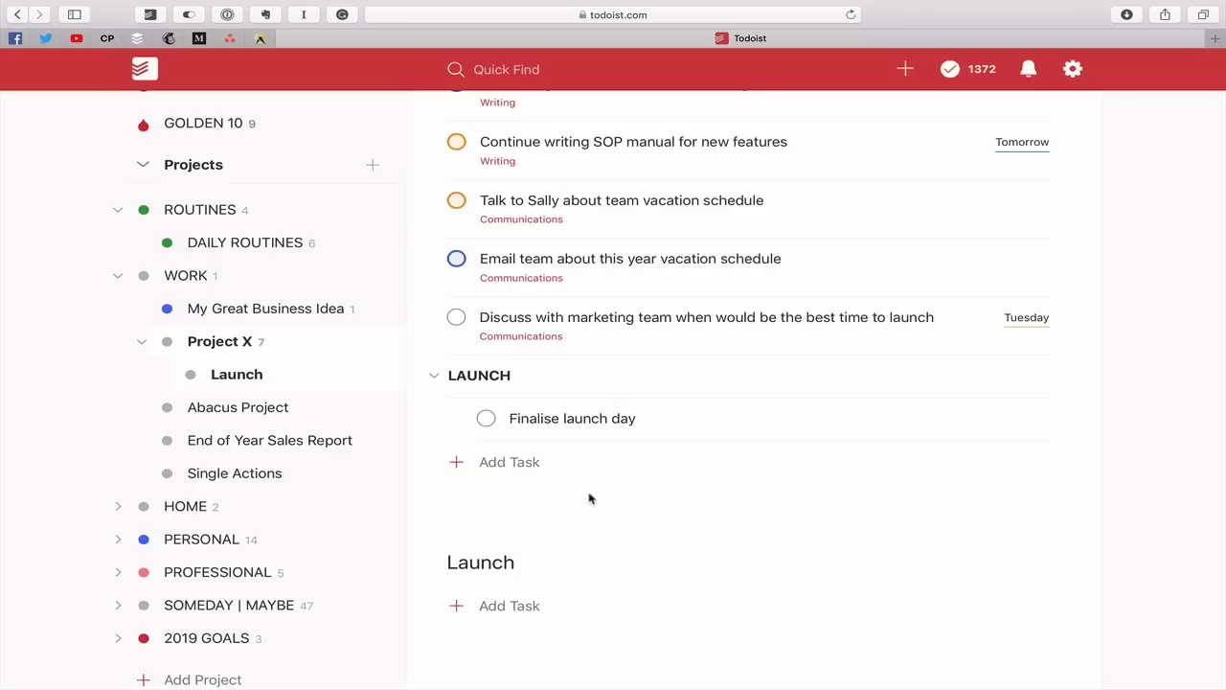
click(435, 376)
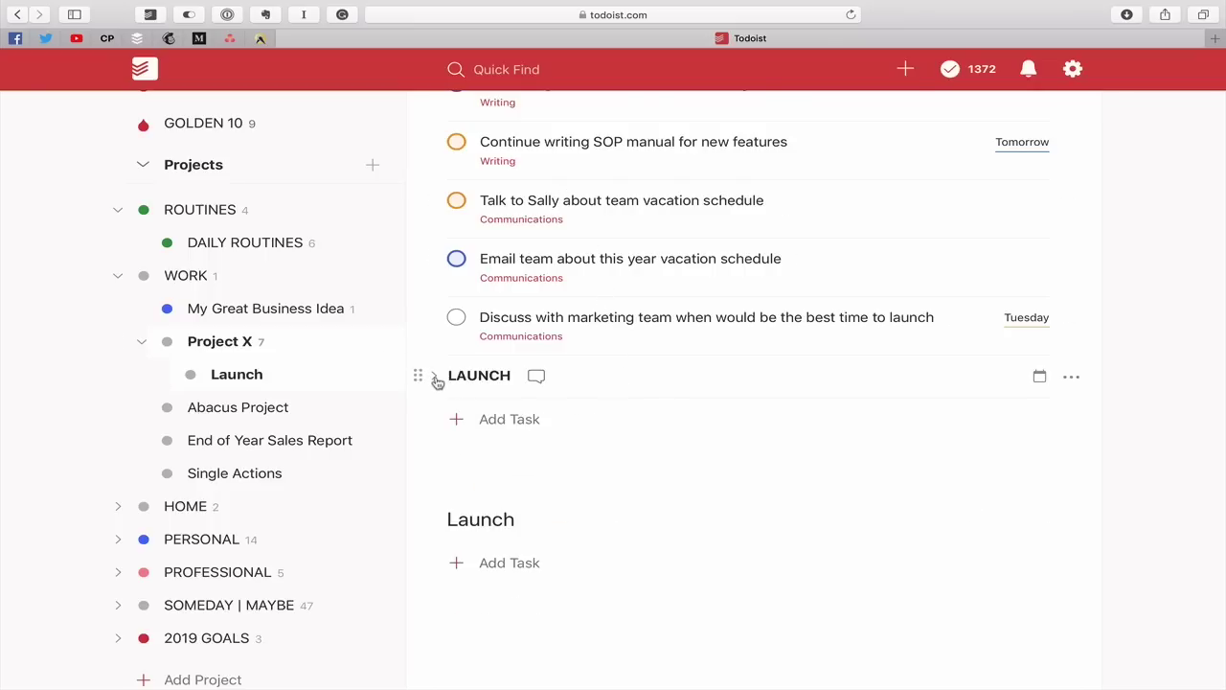
click(435, 376)
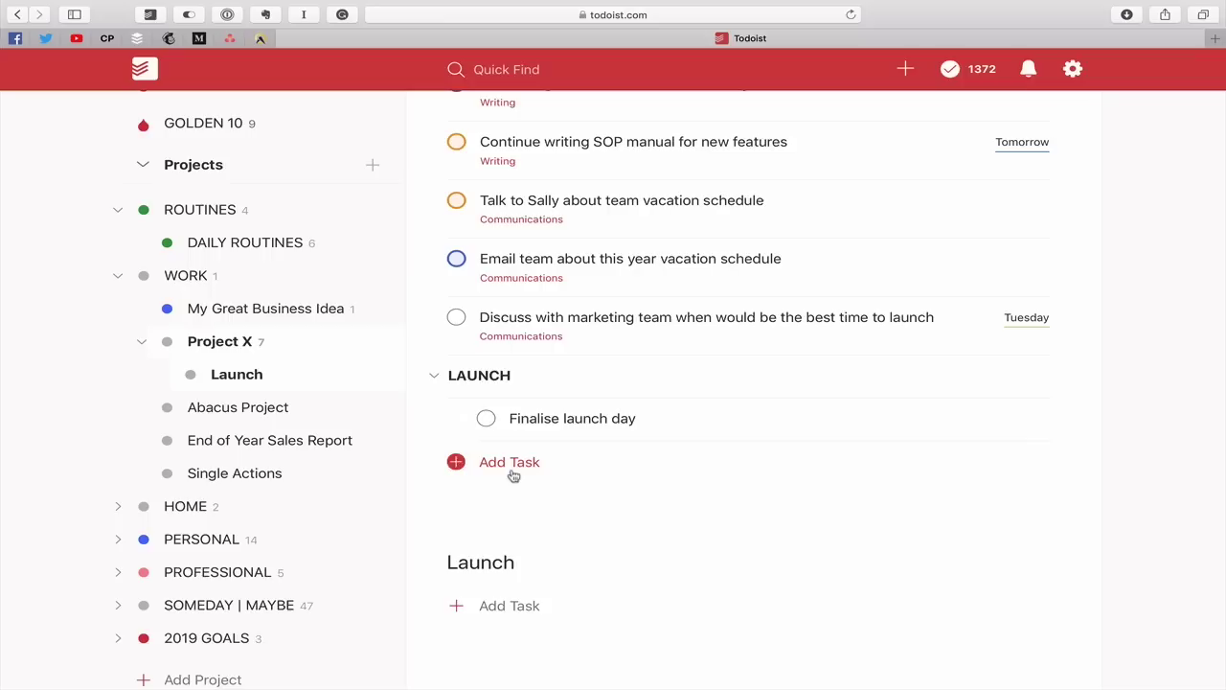
click(434, 377)
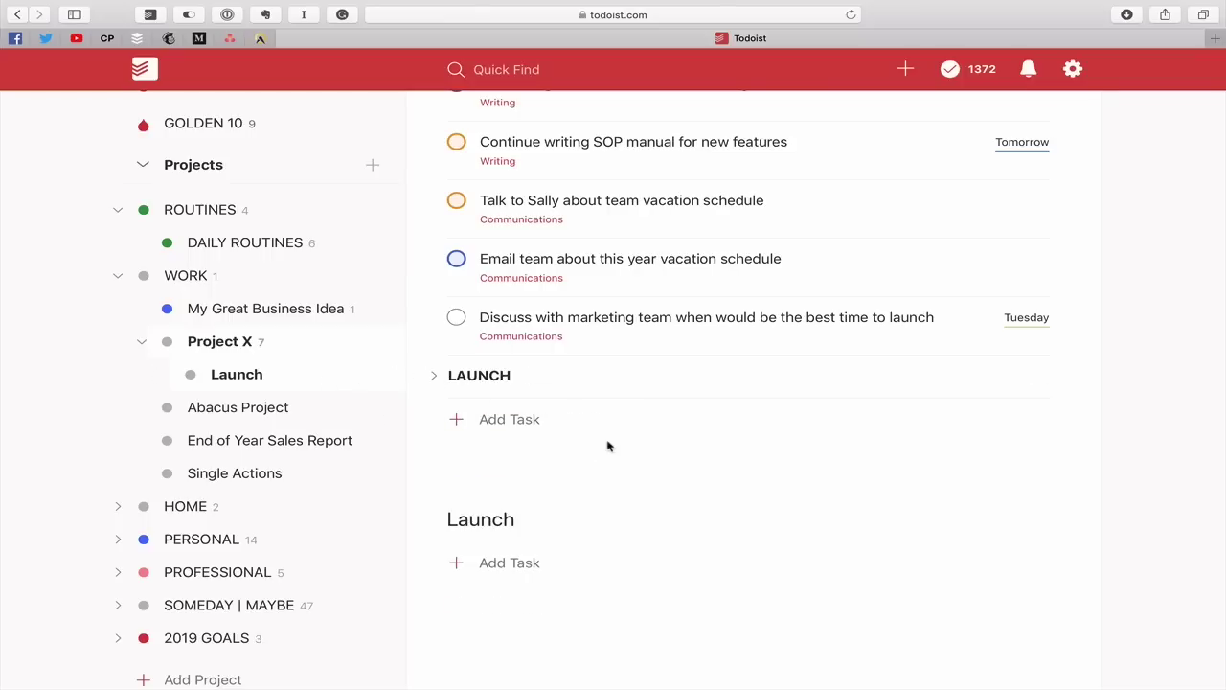
scroll(607, 445, up, 3)
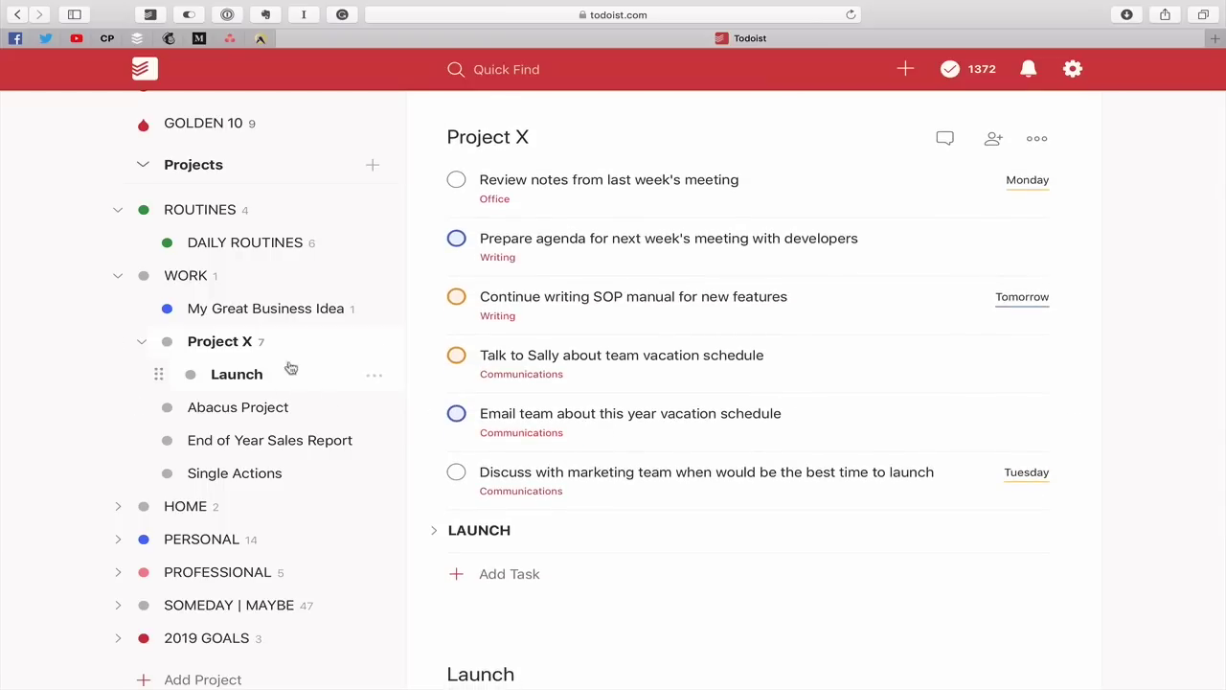
click(373, 347)
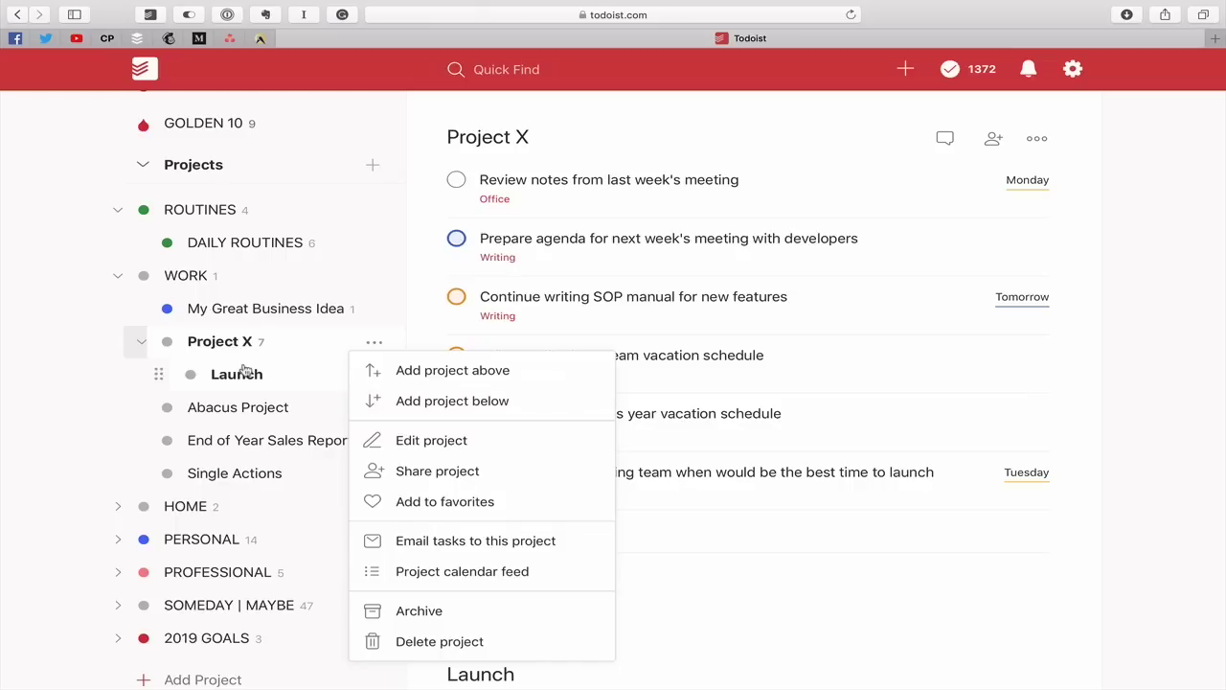
click(705, 526)
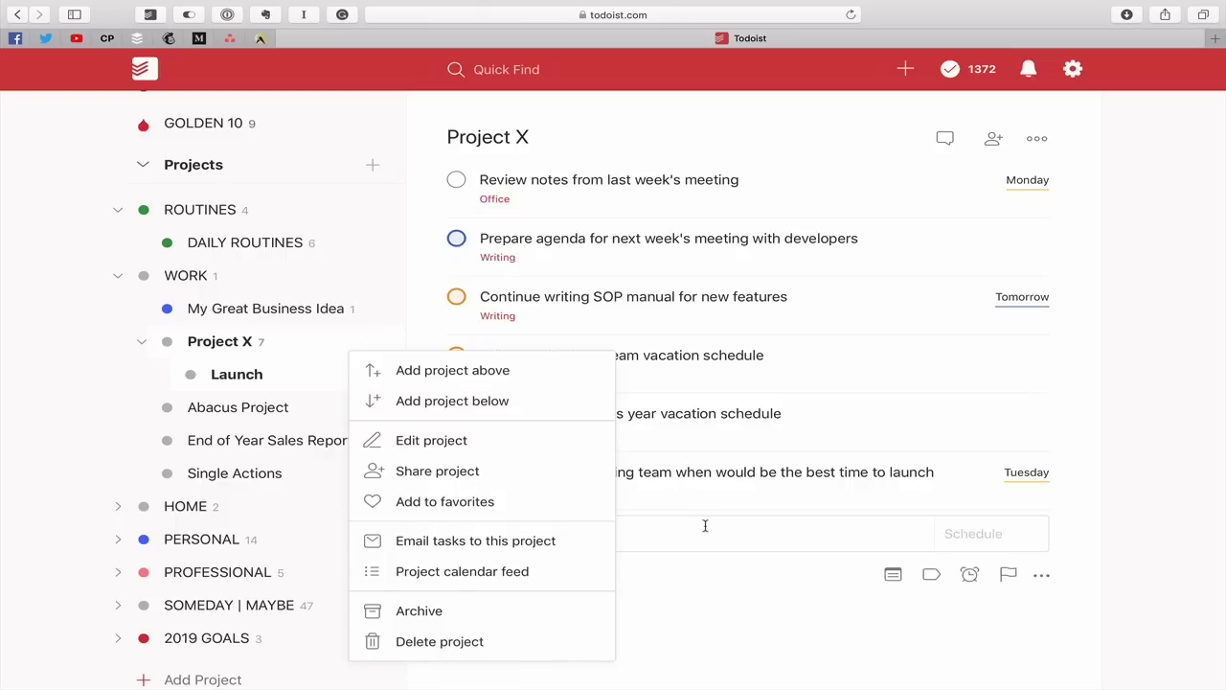
click(703, 626)
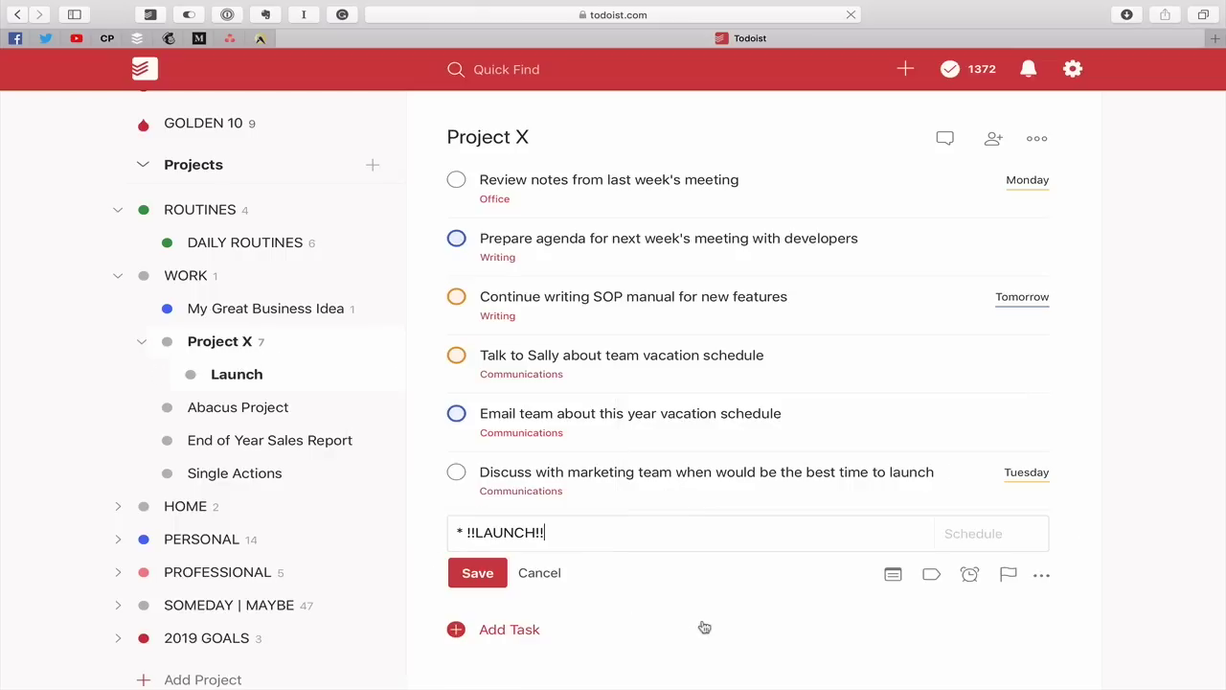
key(super+r)
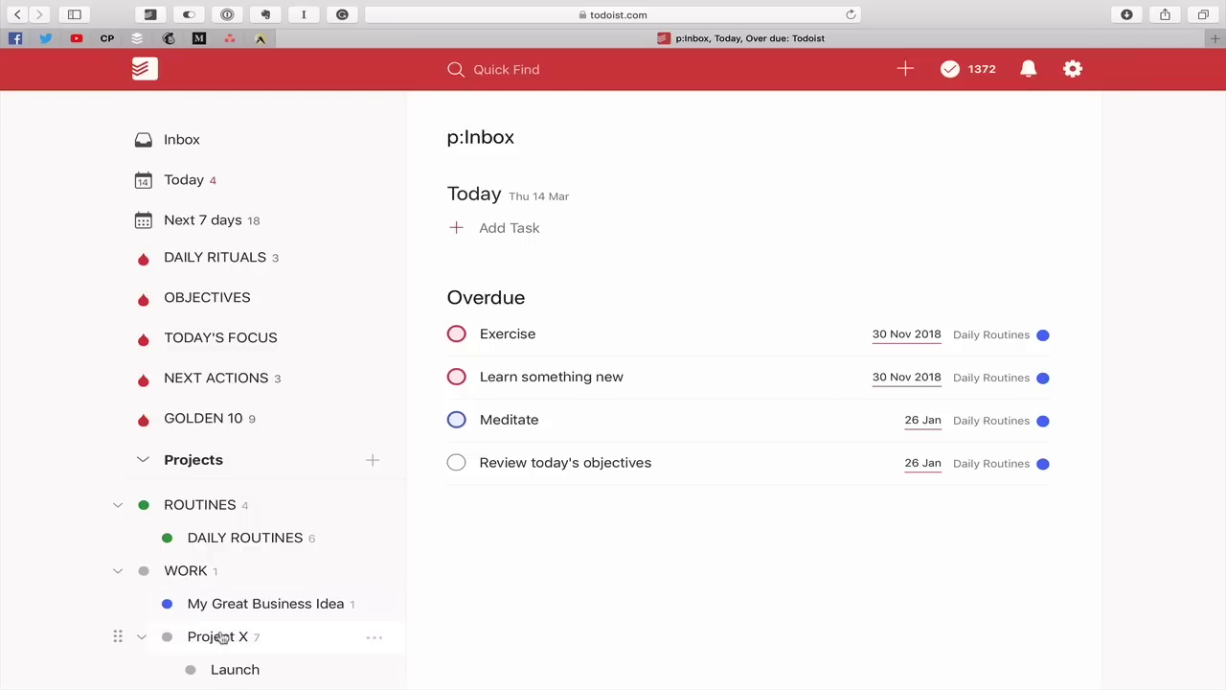
click(222, 639)
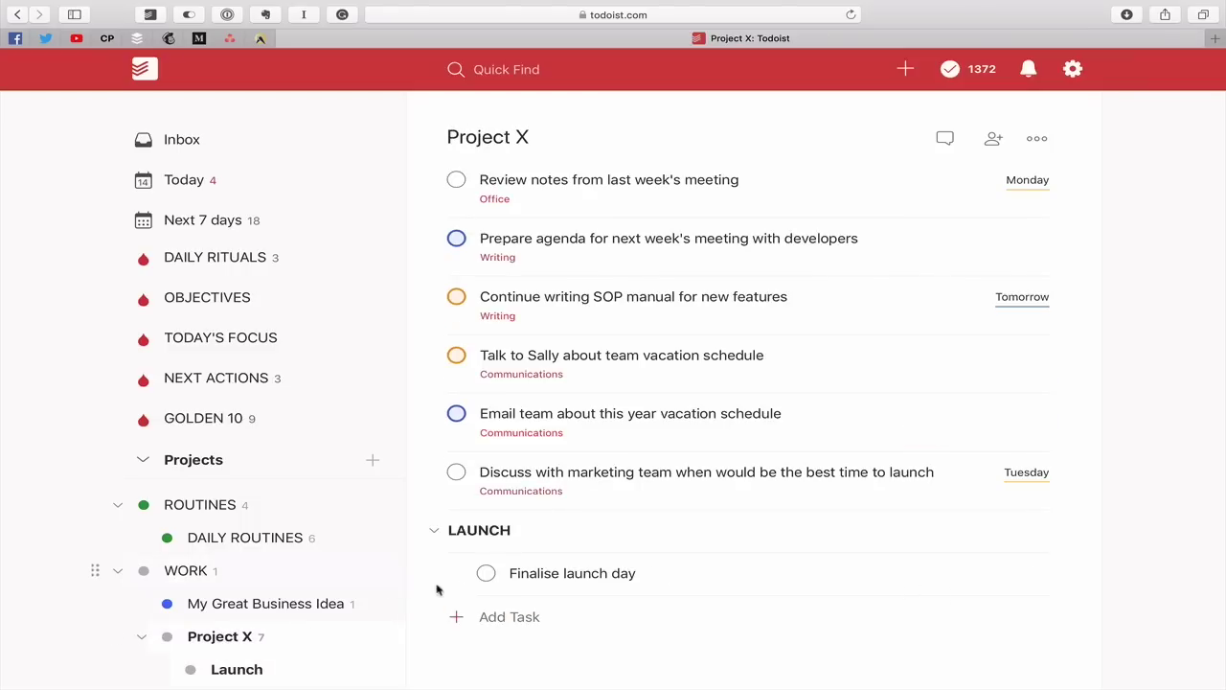
Create a LAUNCH 2 section in Project X and discard its empty new task
click(495, 619)
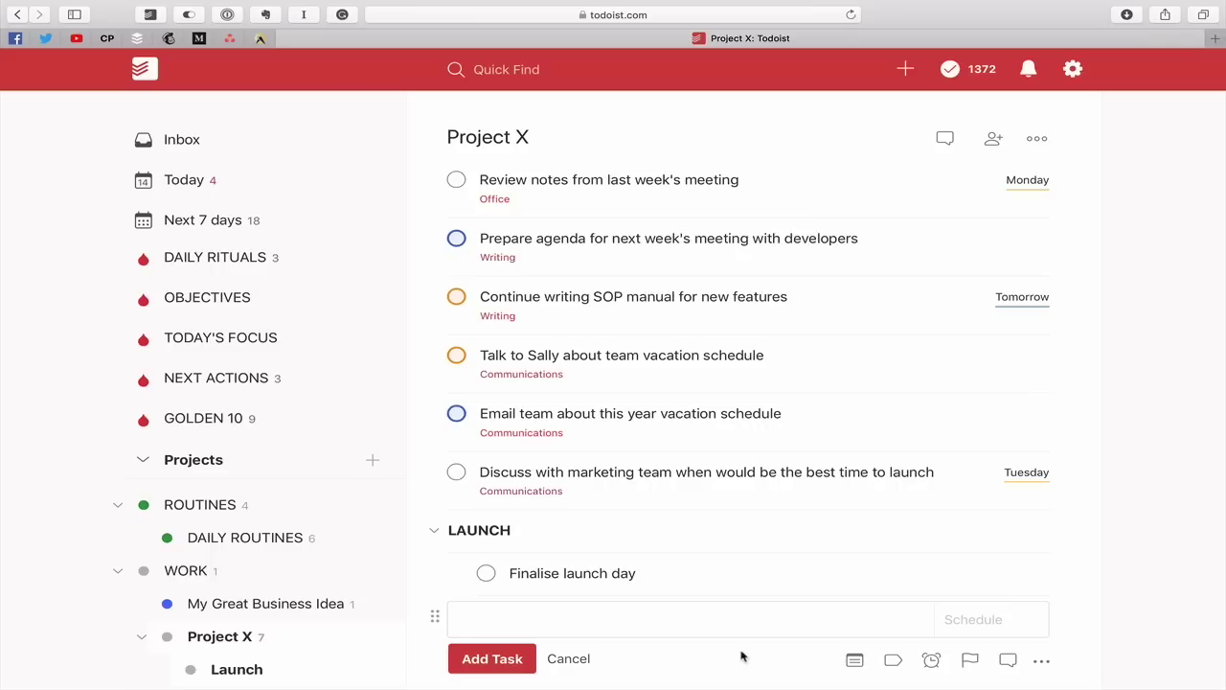
text(!!LAUNCH 2!! :)
key(Return)
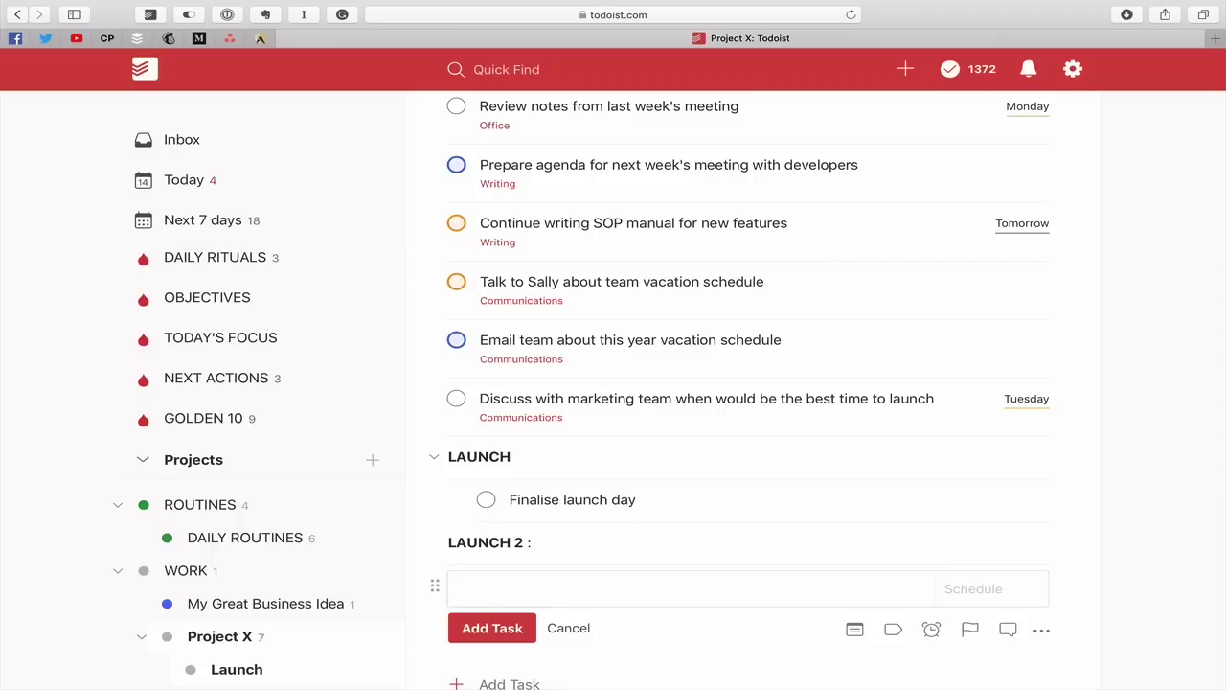
click(563, 629)
Delete the LAUNCH 2 section and confirm the deletion
mouse_move(1086, 550)
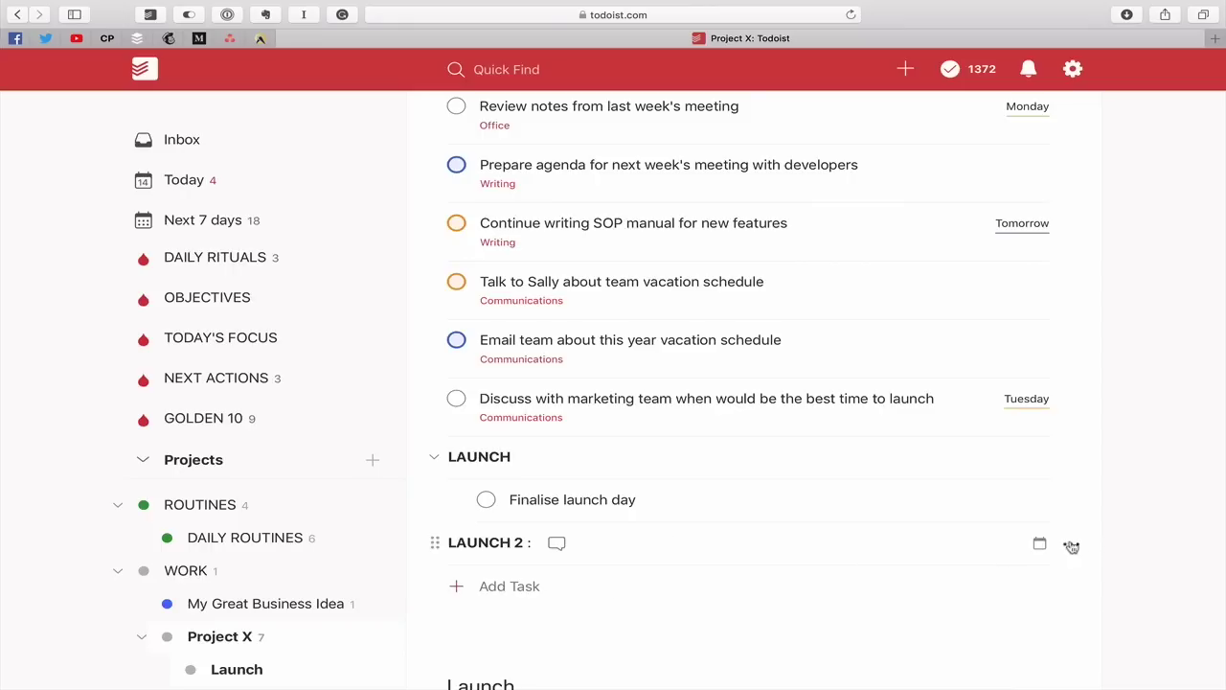
click(1071, 543)
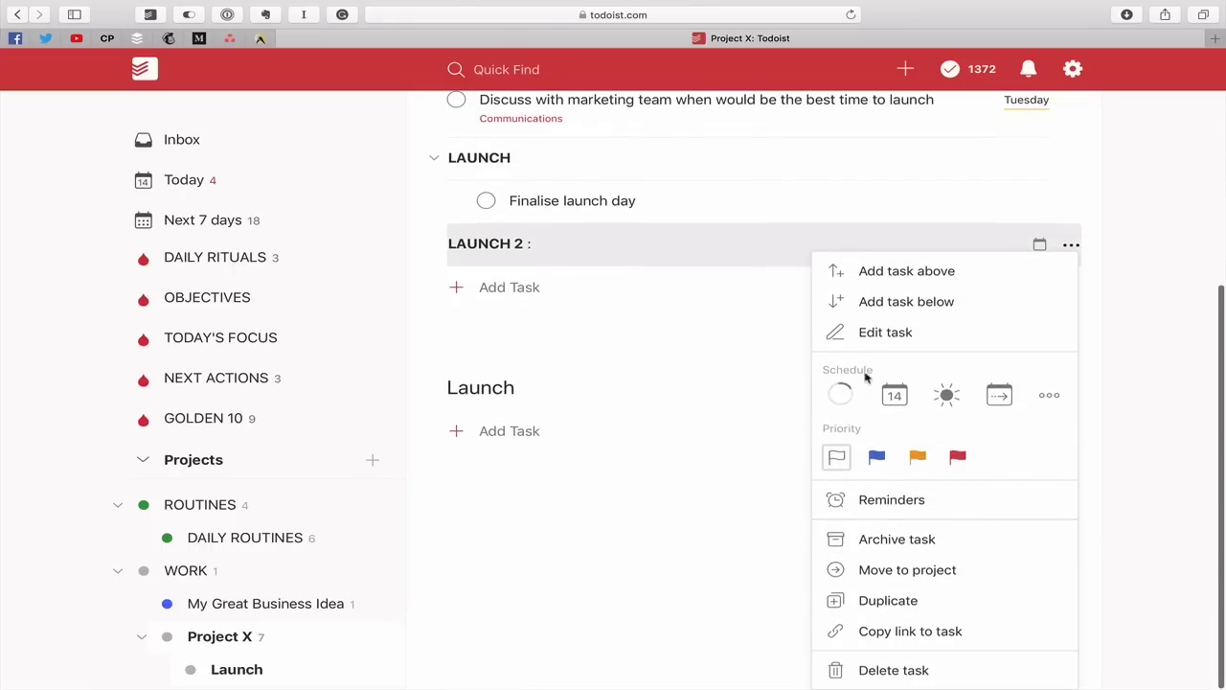
click(892, 671)
click(574, 247)
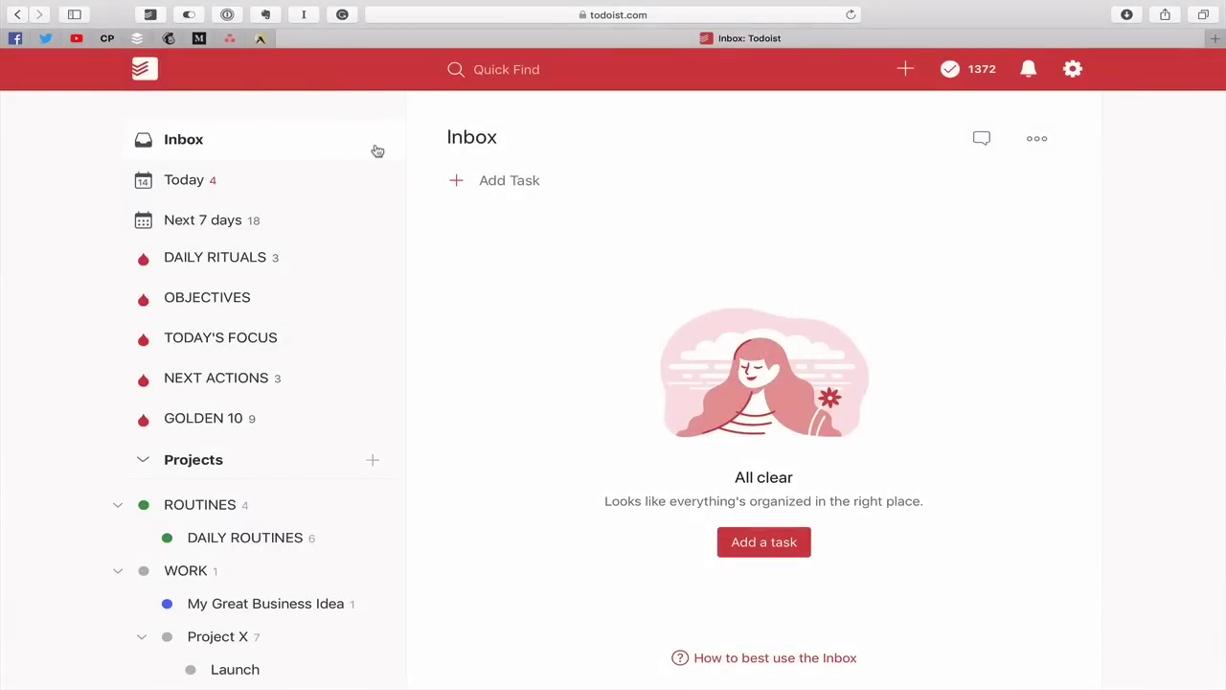
View the Inbox's 'Email tasks to this project' address twice, closing the dialog each time
click(1037, 143)
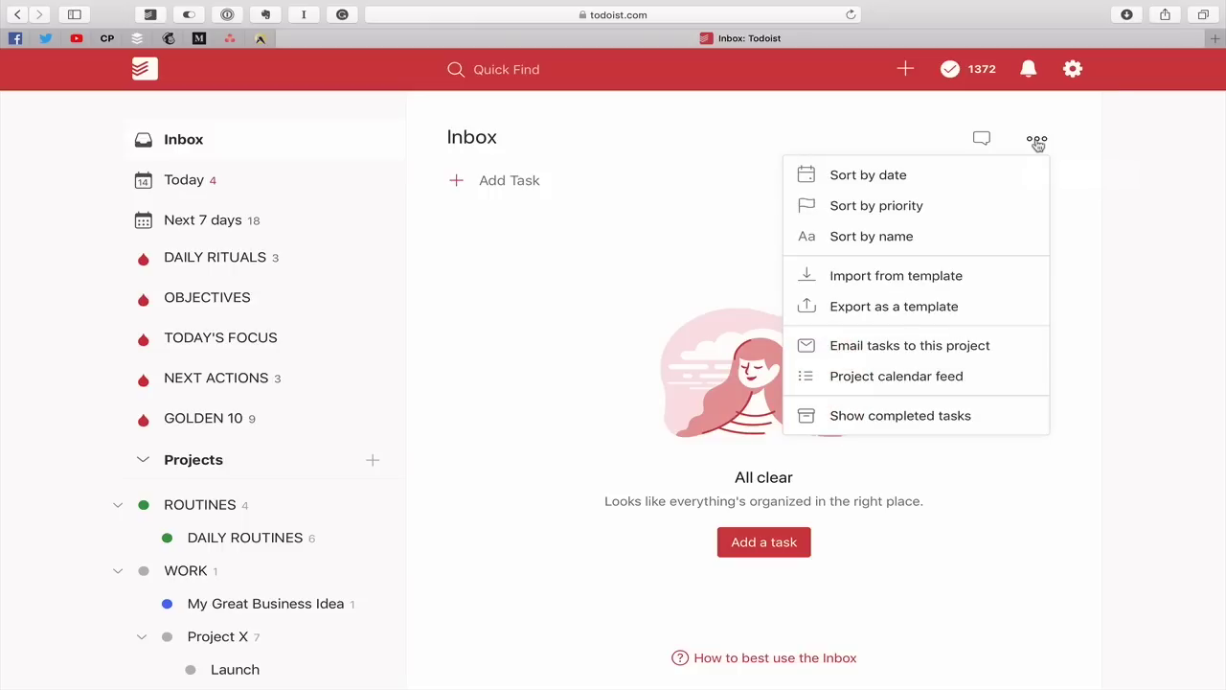
click(959, 356)
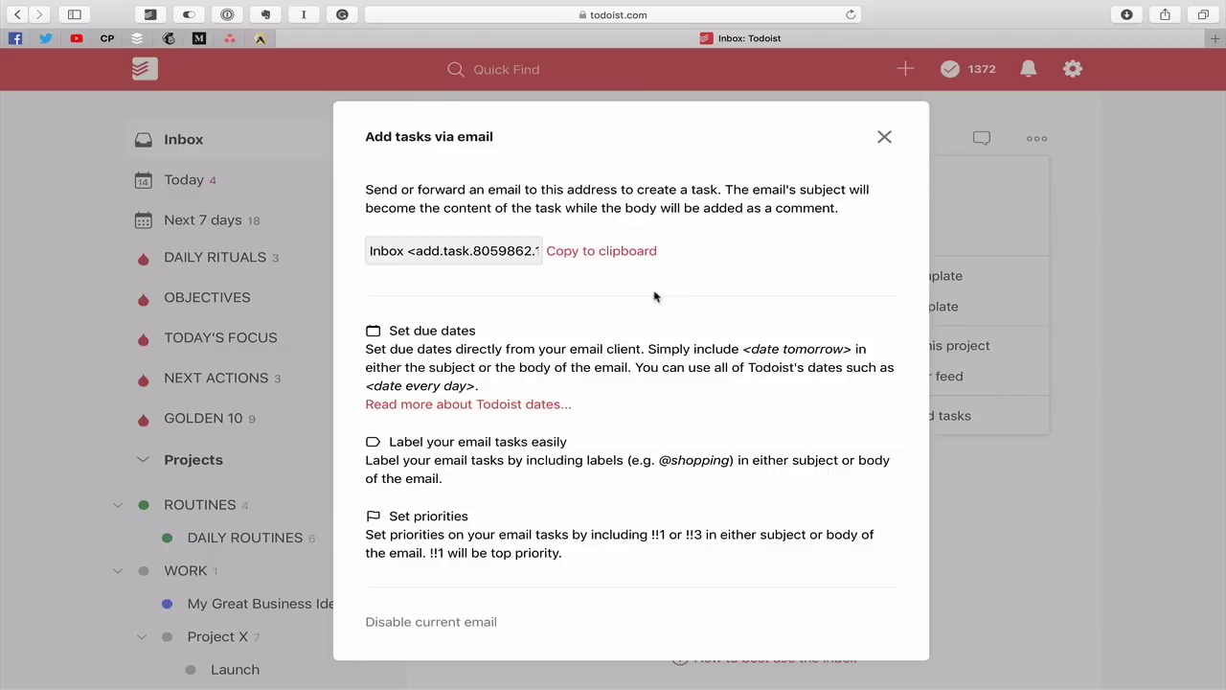
click(884, 137)
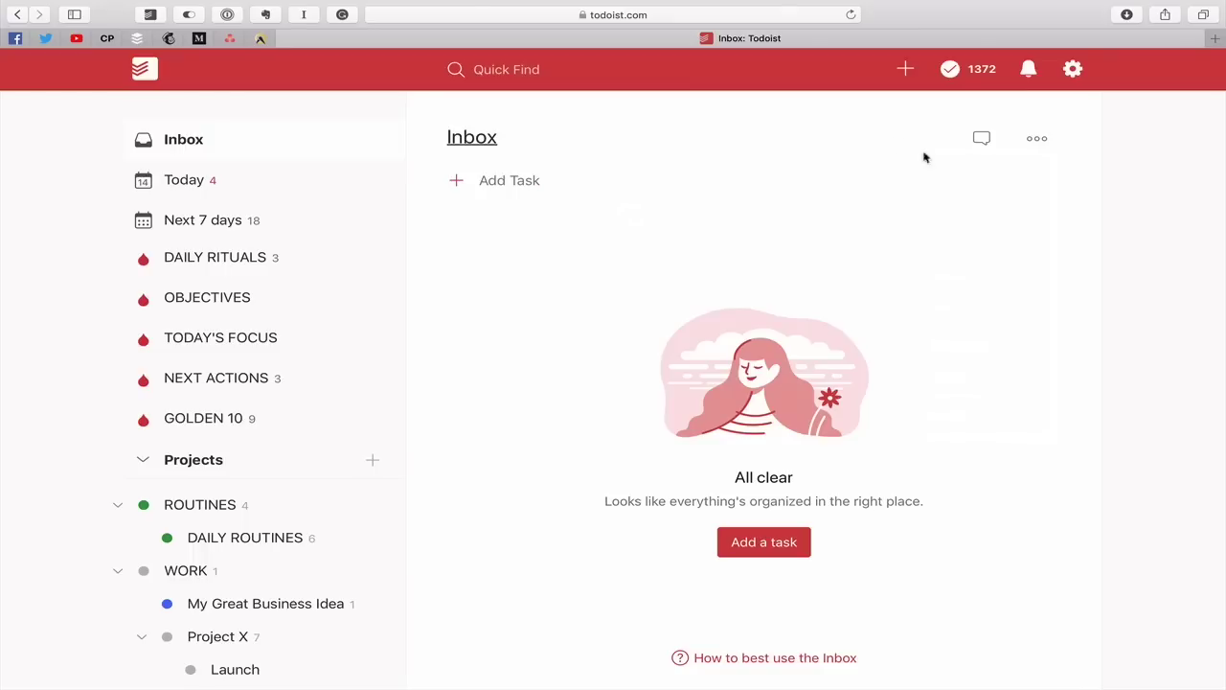
click(1035, 142)
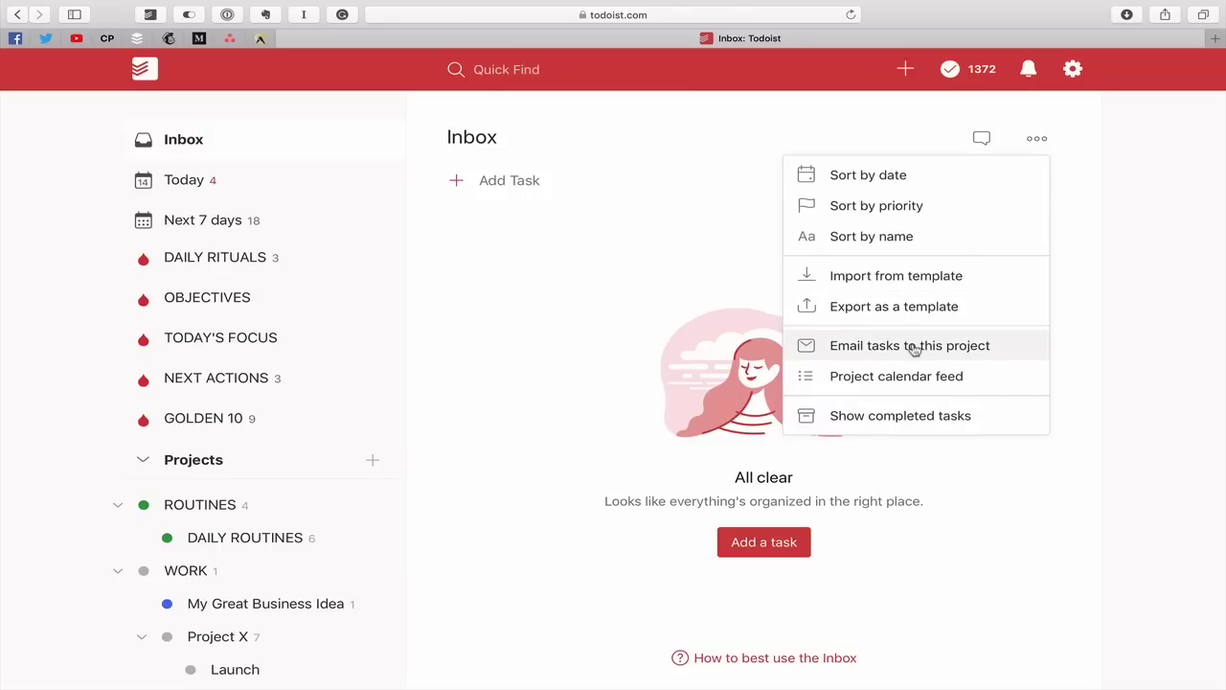
click(915, 347)
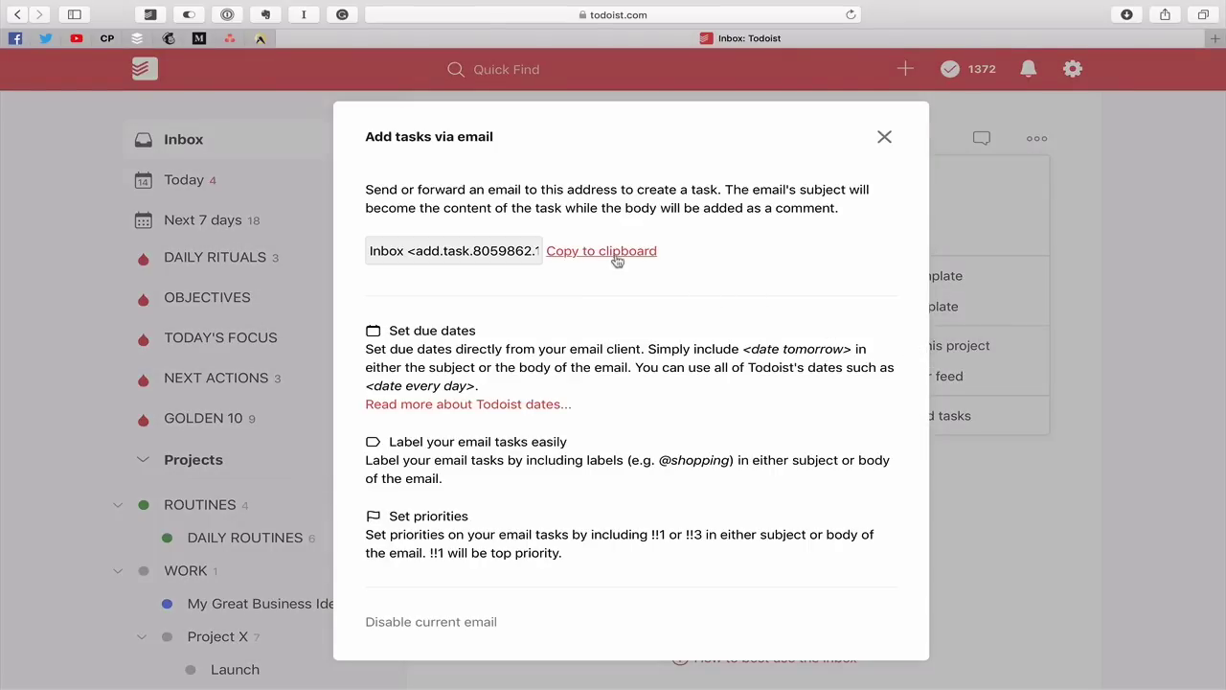
click(883, 137)
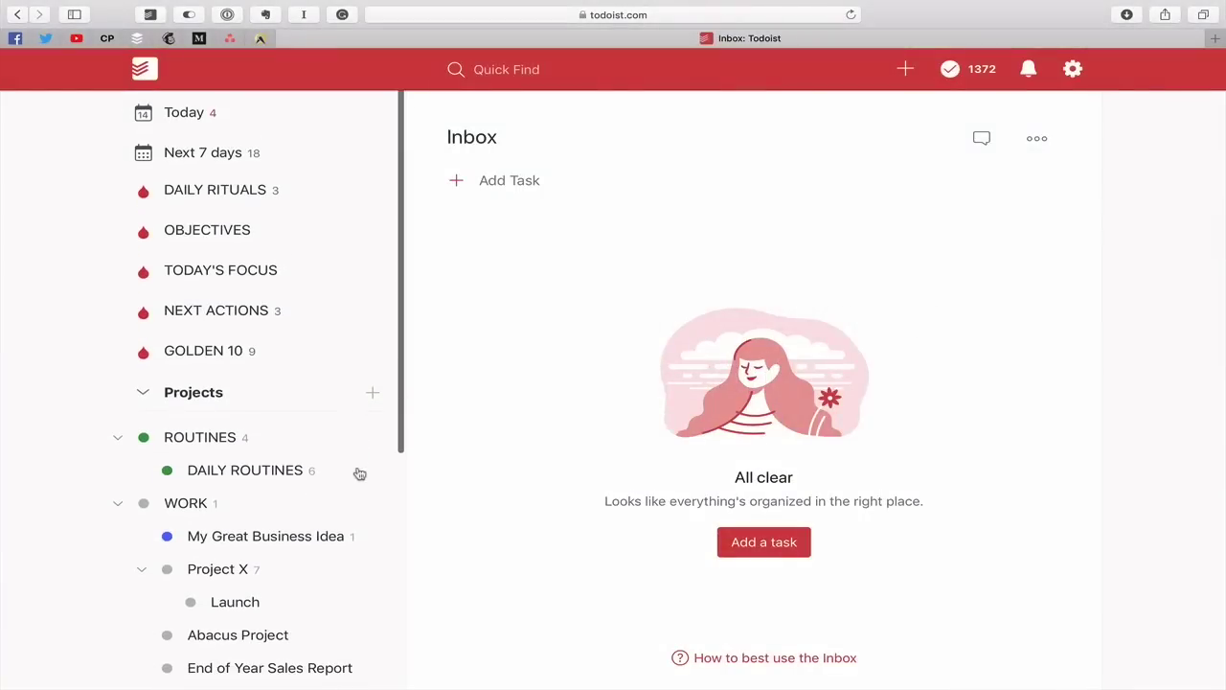
Select Project X in the sidebar's Projects list
click(233, 569)
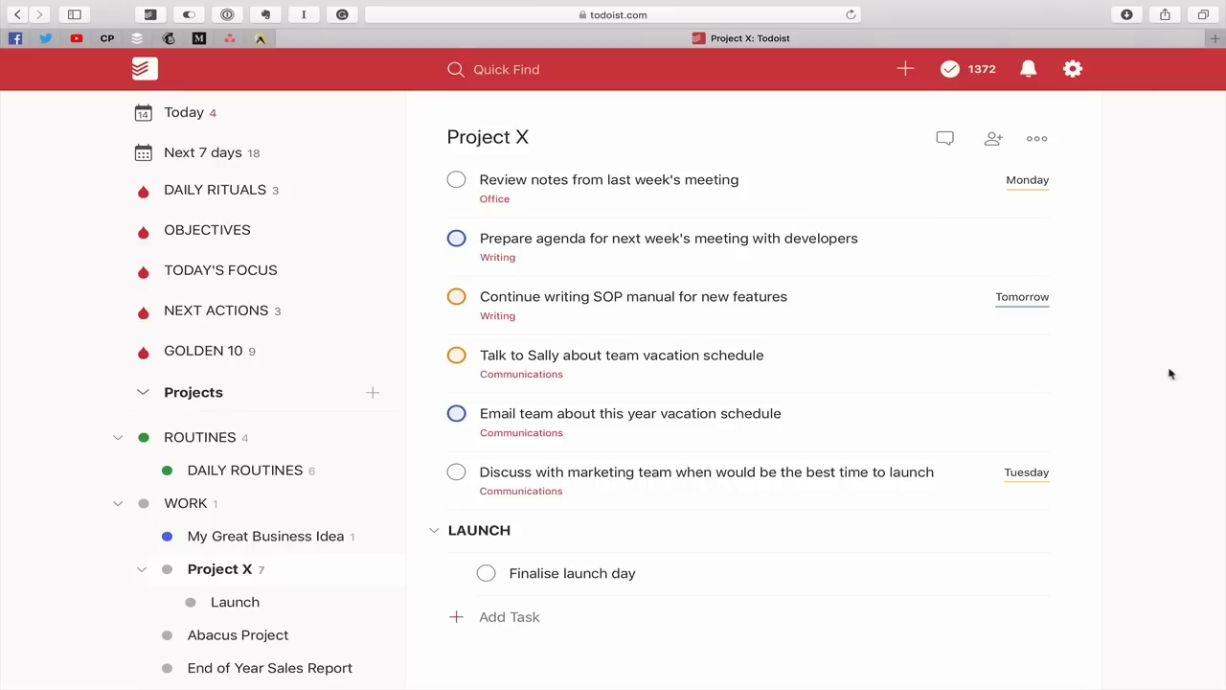
In Project X's Share options, enter the collaborator's e-mail address and send the invitation
click(993, 142)
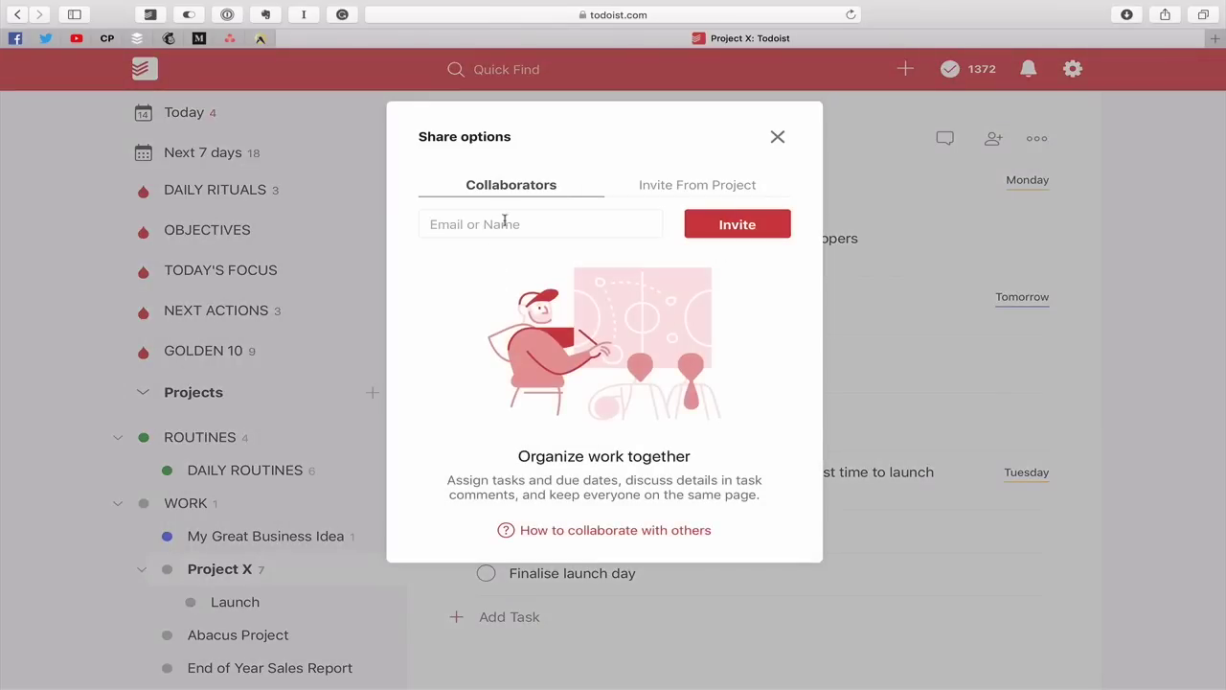
click(506, 221)
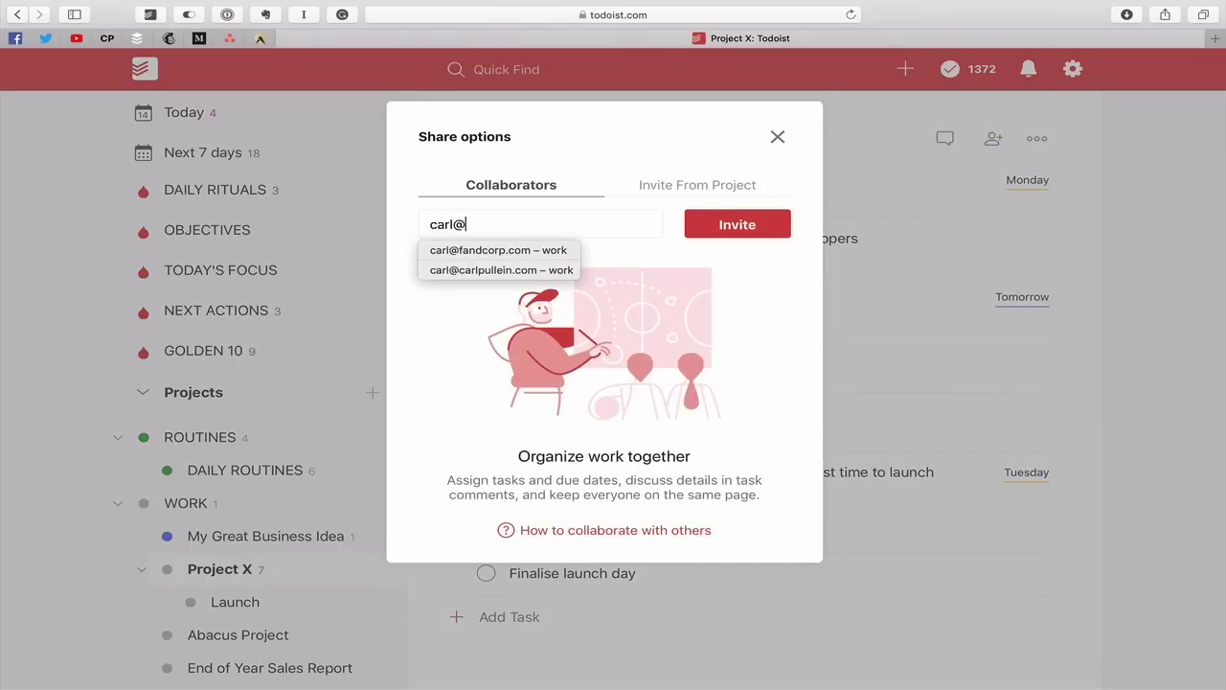
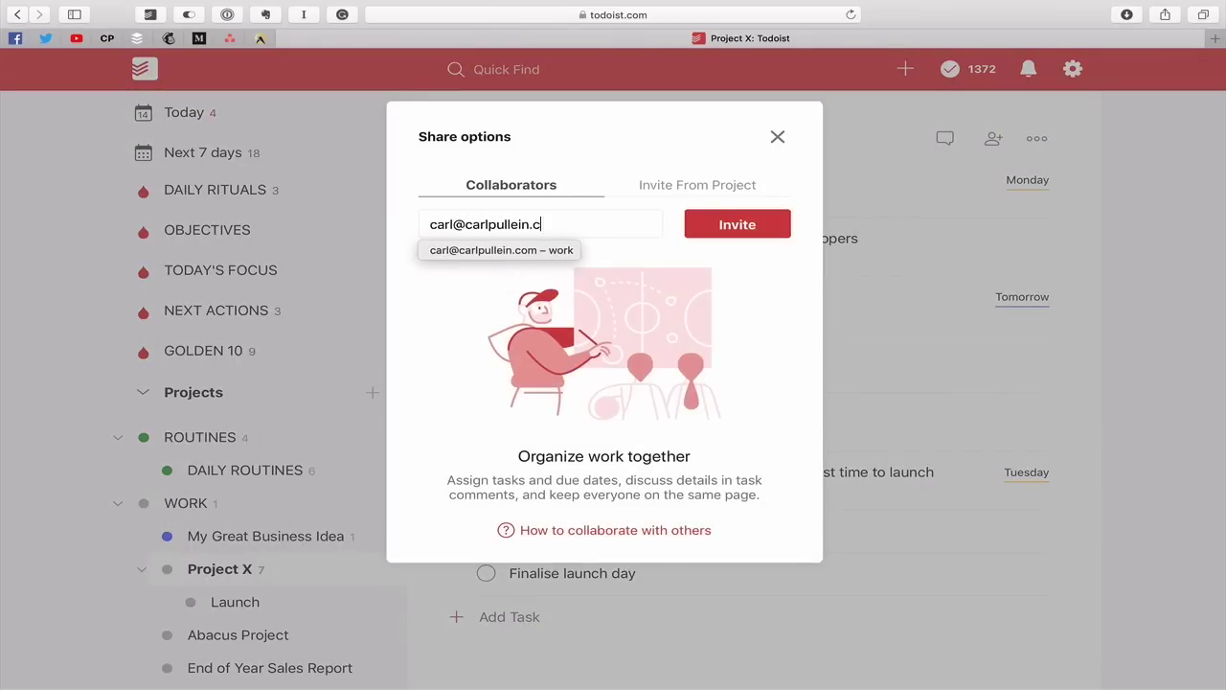
click(561, 253)
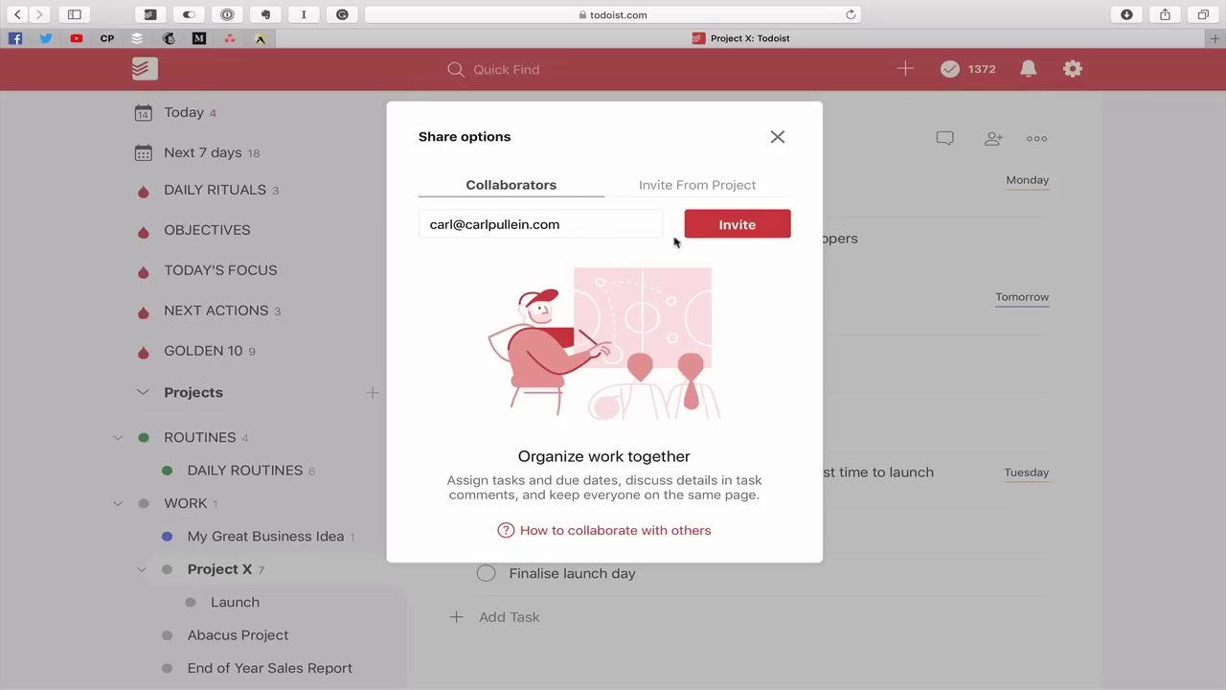
click(730, 226)
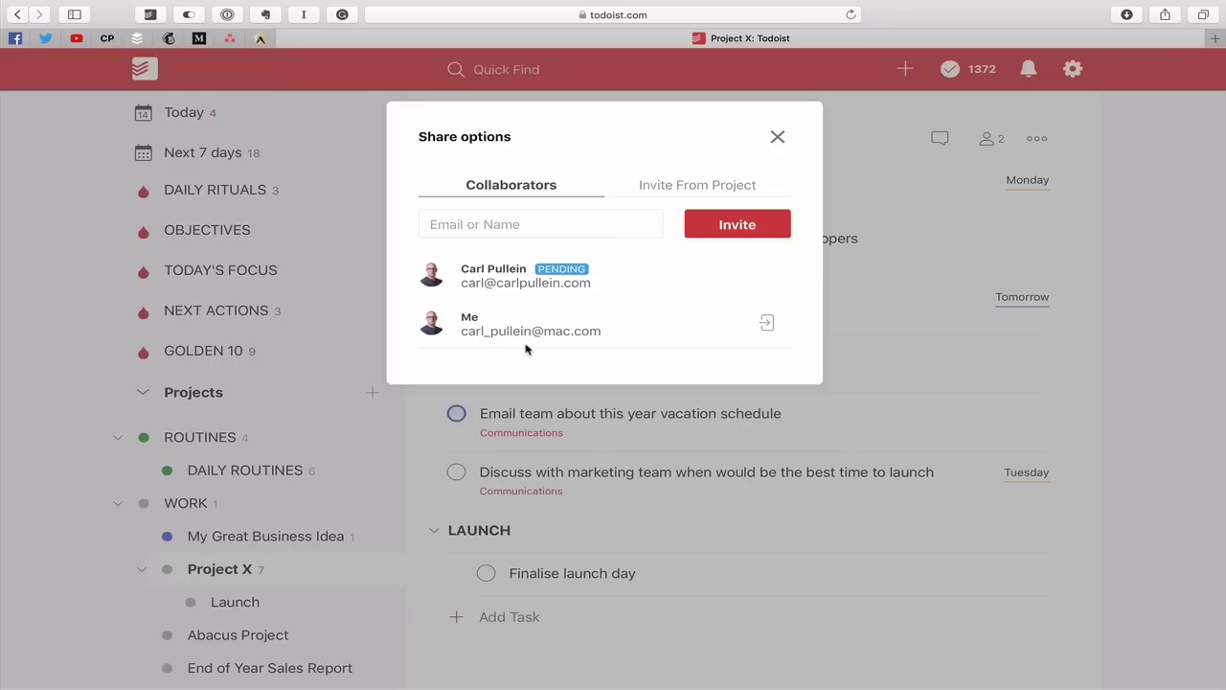
Launch the Todoist desktop app through Spotlight search
key(super+space)
text(sc)
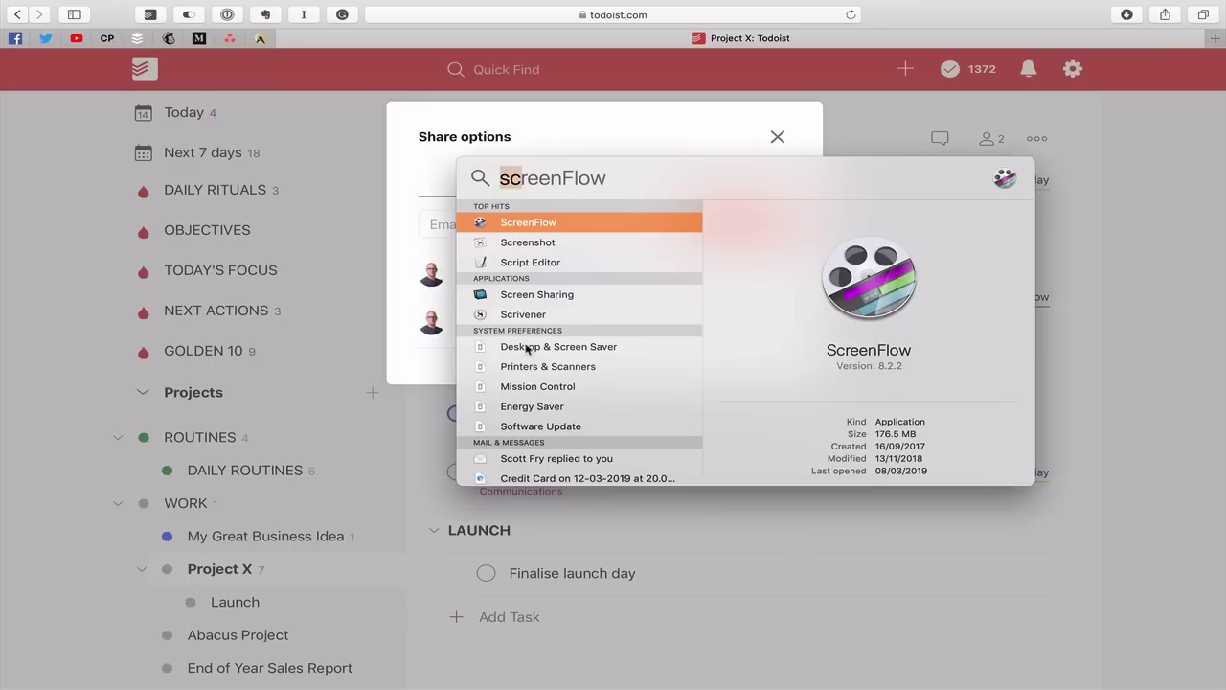
key(BackSpace)
key(BackSpace)
text(to)
key(Return)
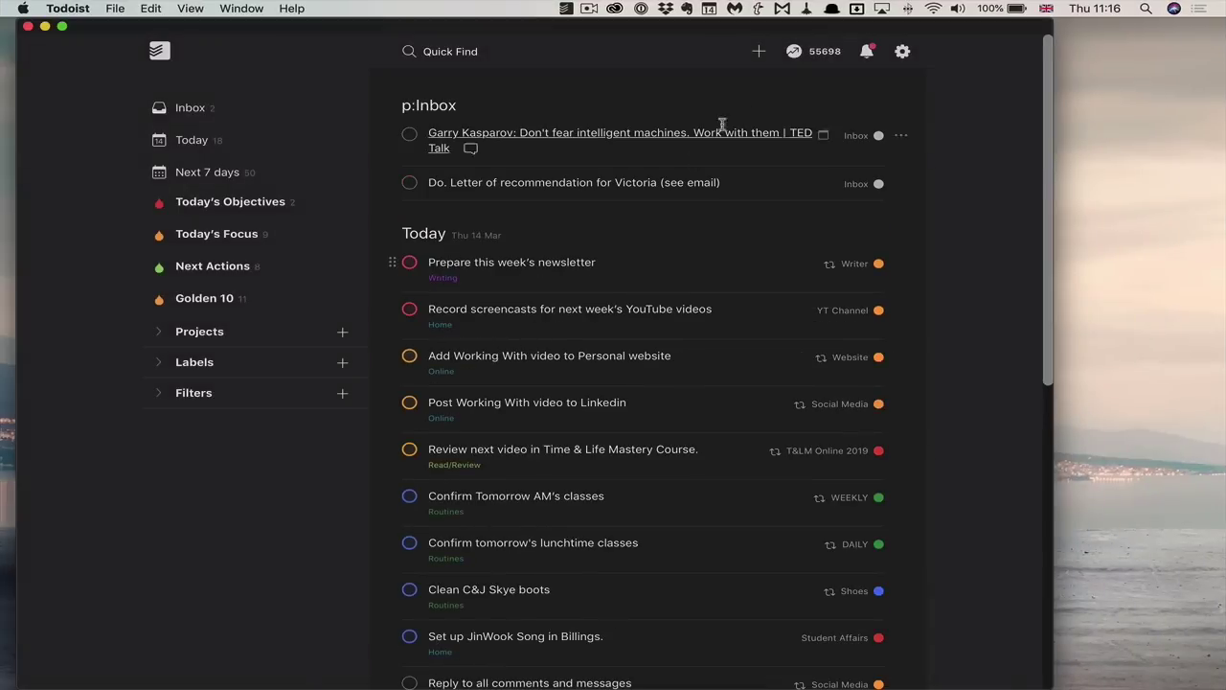
Accept the Project X invitation from the notifications, then close the desktop app
click(867, 53)
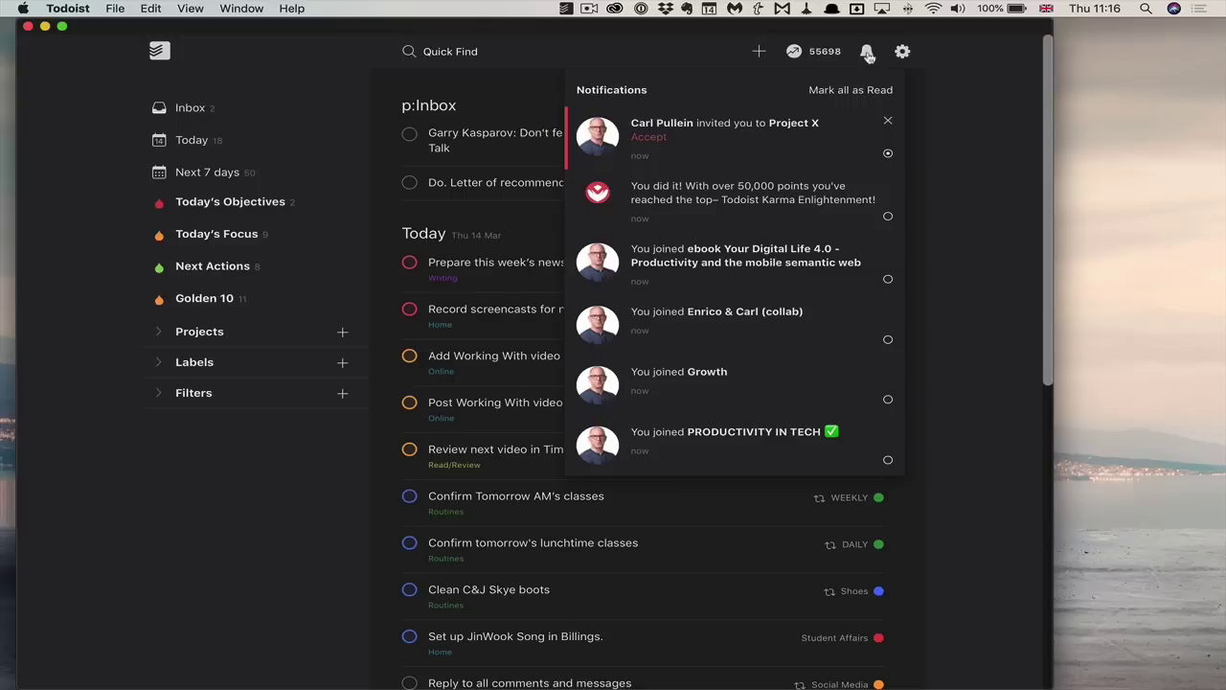
click(648, 140)
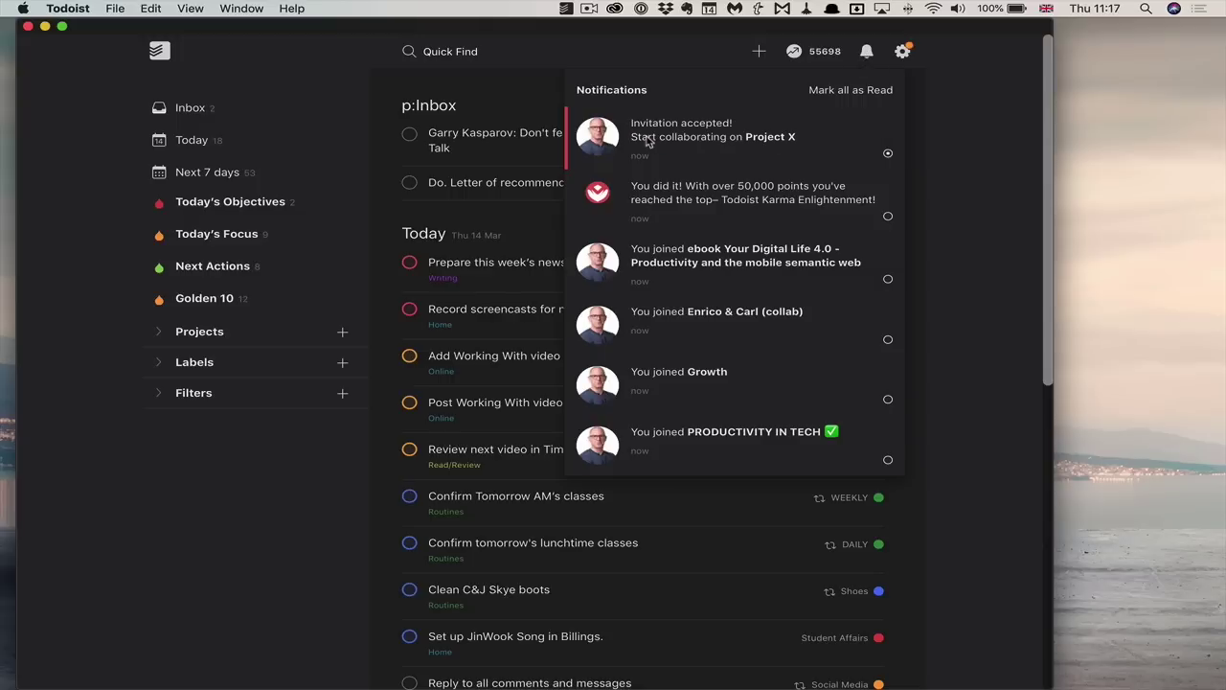
click(28, 26)
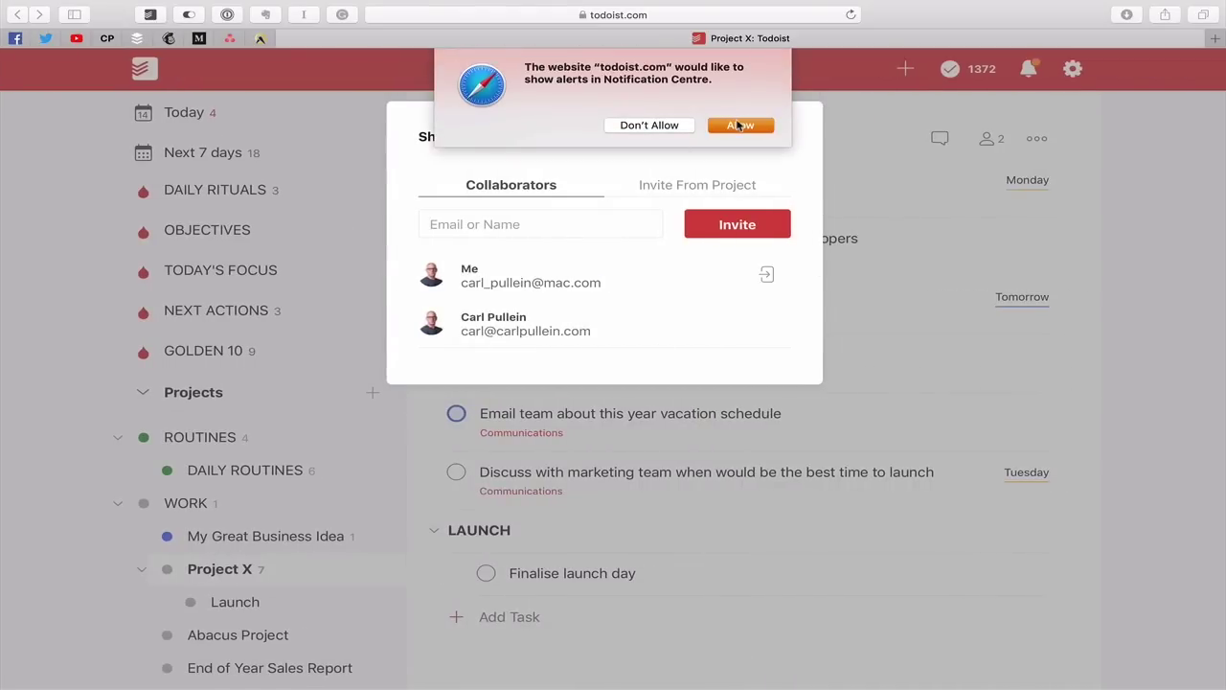
Allow Safari notifications, close Share options, and check the collaborator-joined notification
click(739, 125)
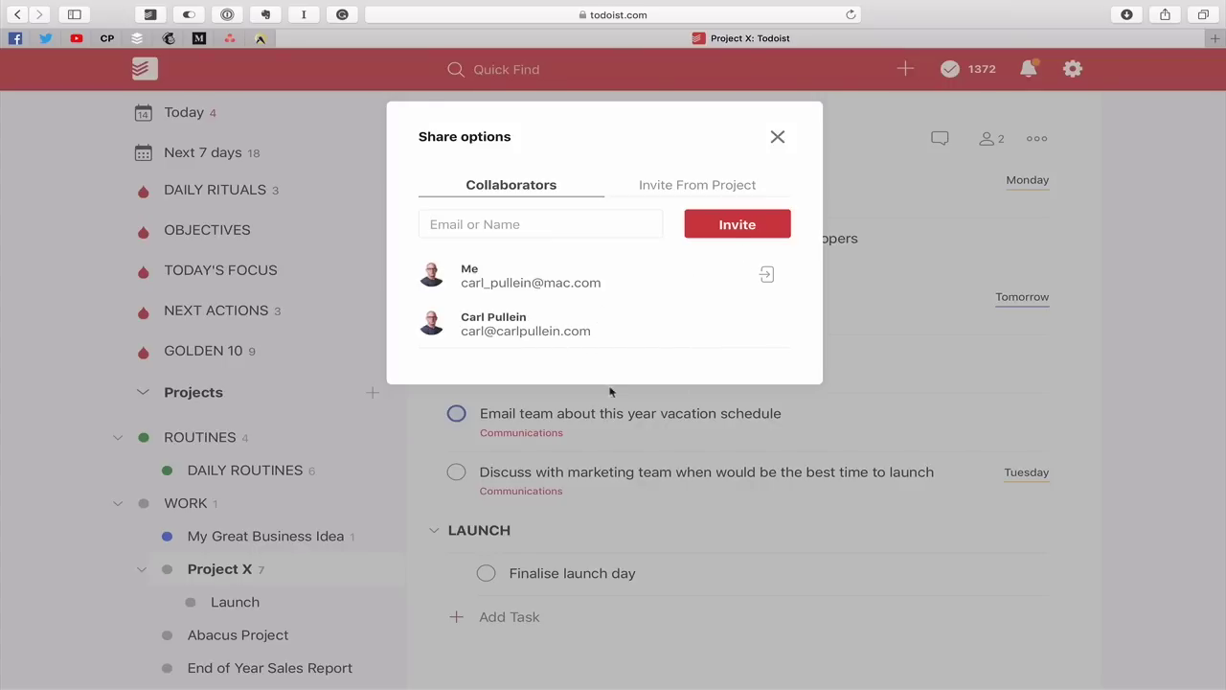
click(777, 136)
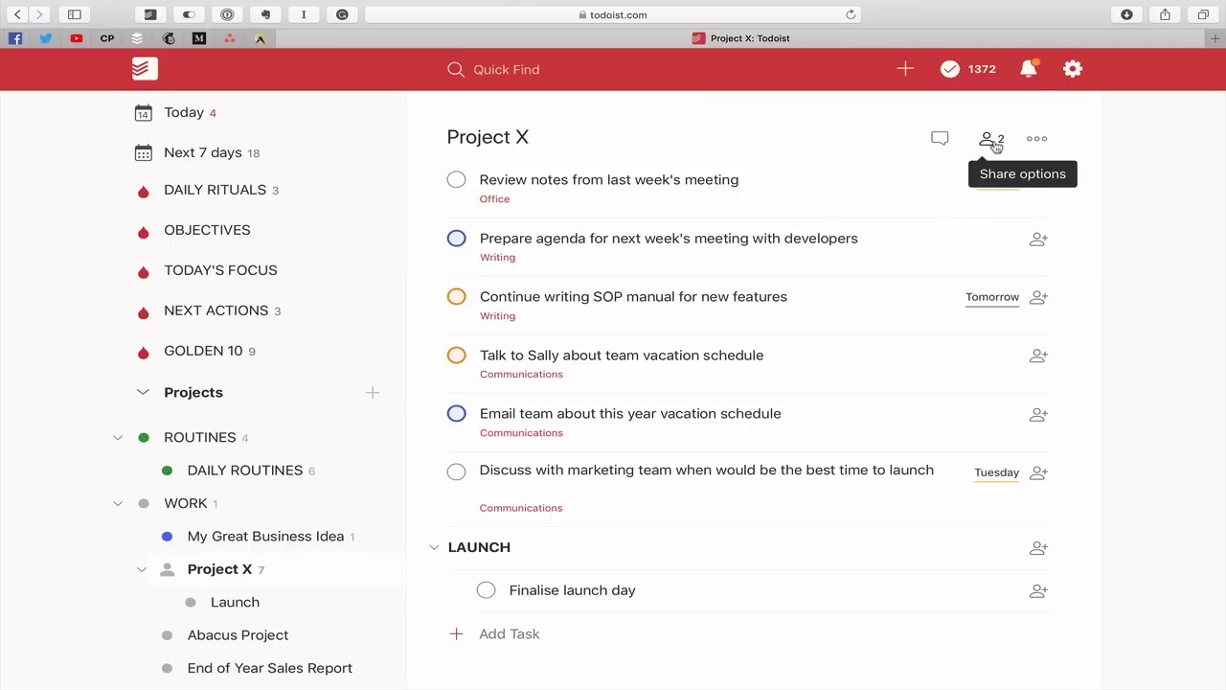
click(1028, 69)
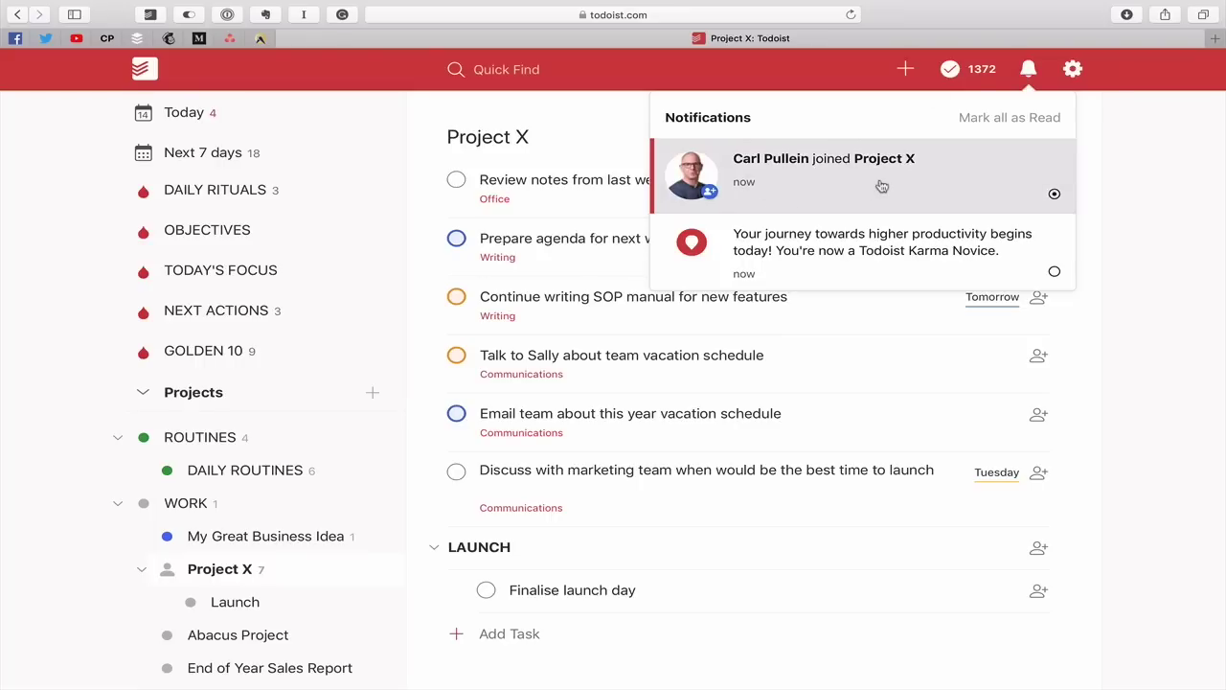
click(1114, 160)
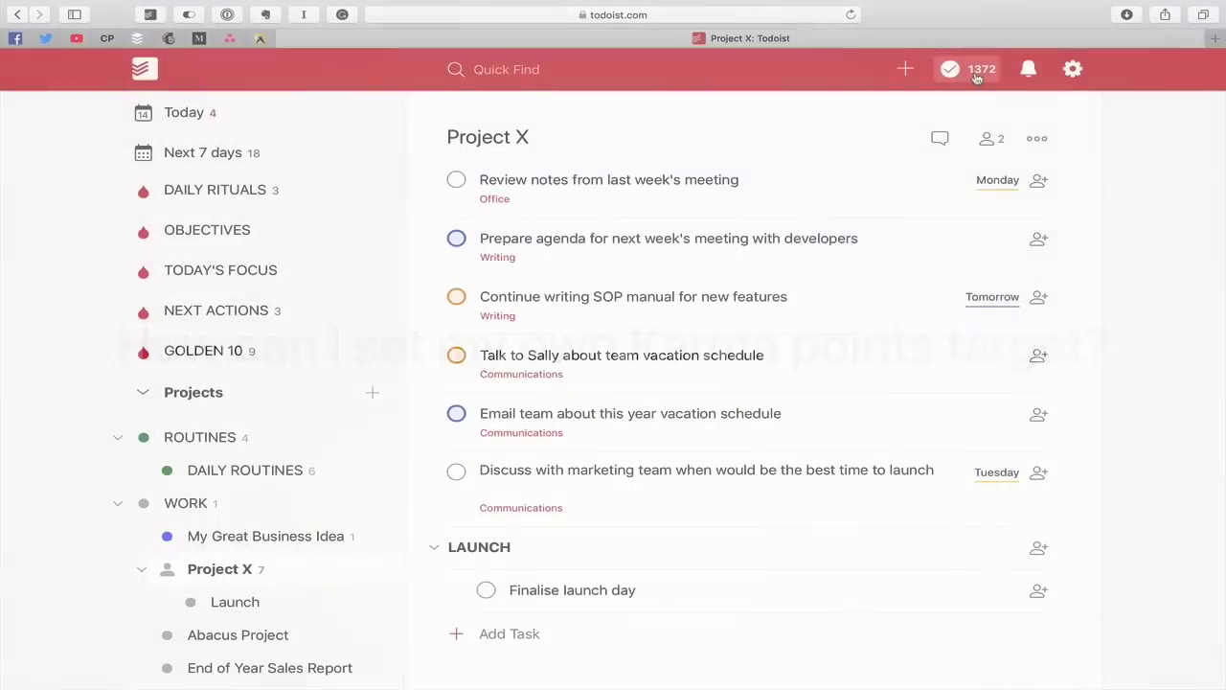
View the Your Productivity karma overview, then close it
click(976, 77)
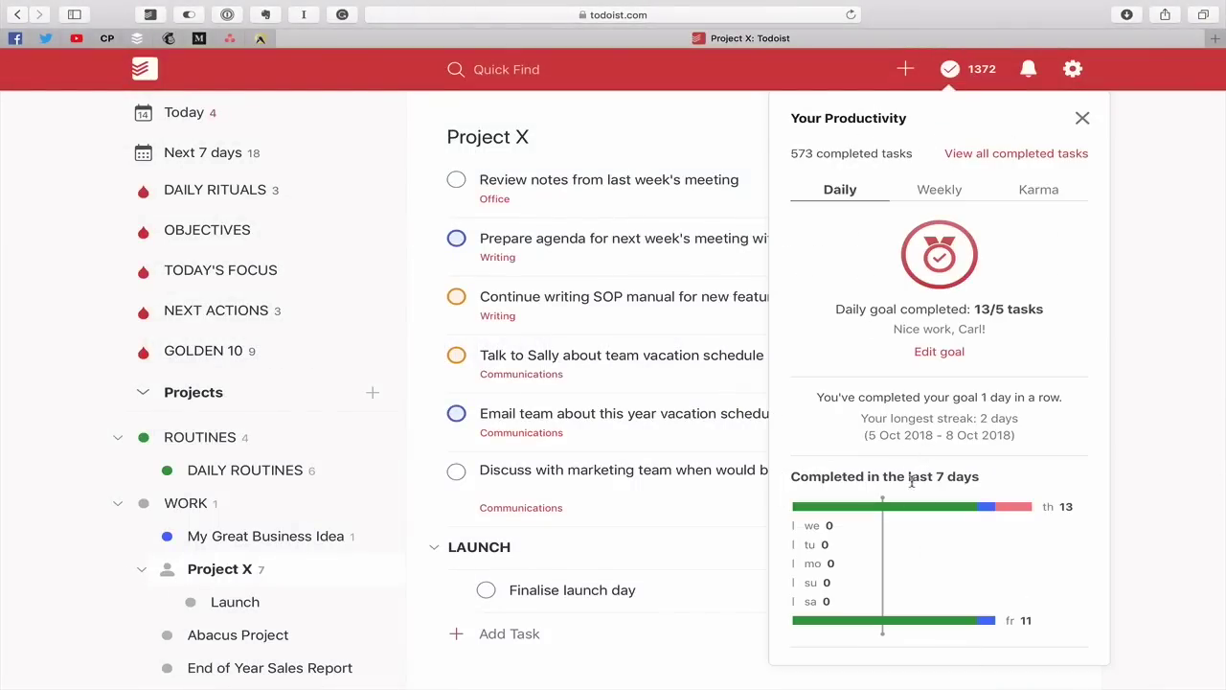
mouse_move(1047, 533)
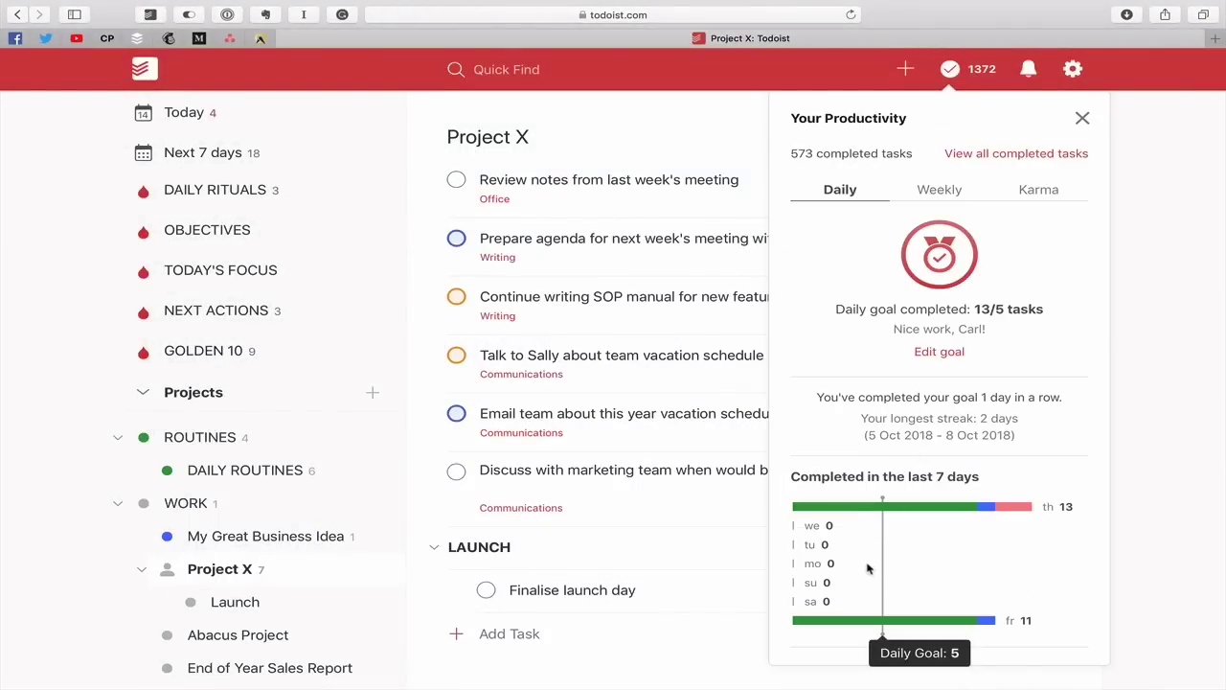
click(1147, 201)
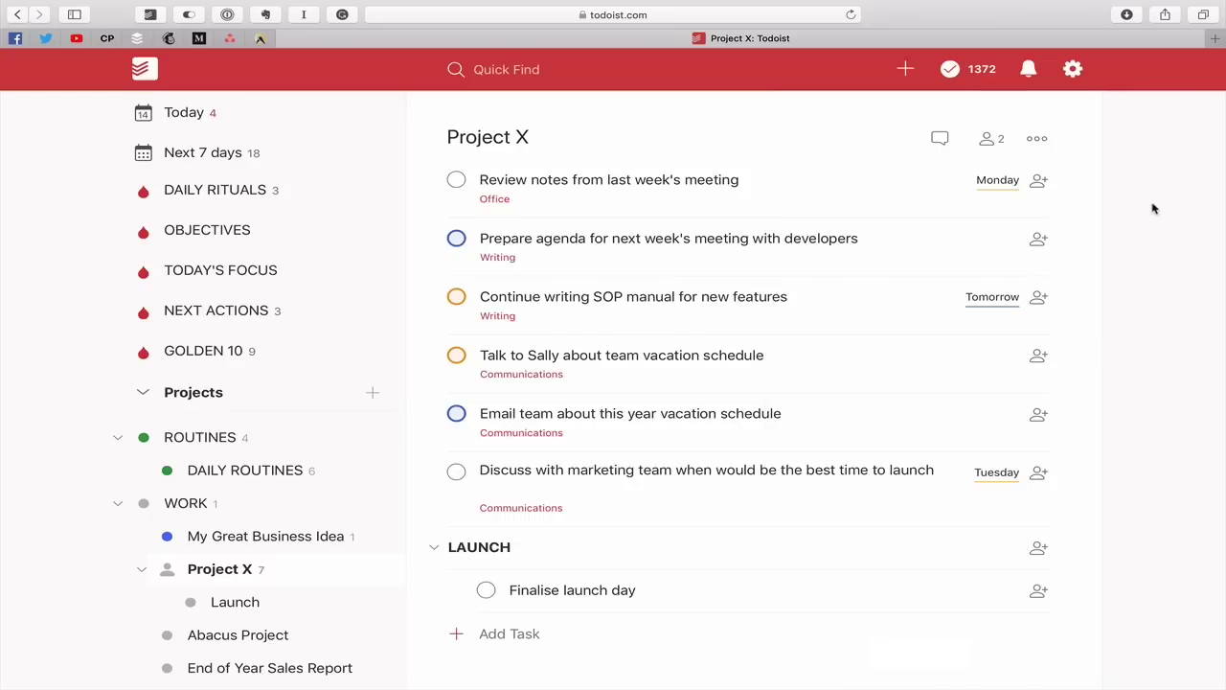
Review the Karma goals in Settings, keeping daily goal 5 and weekly 25, then exit
click(1072, 69)
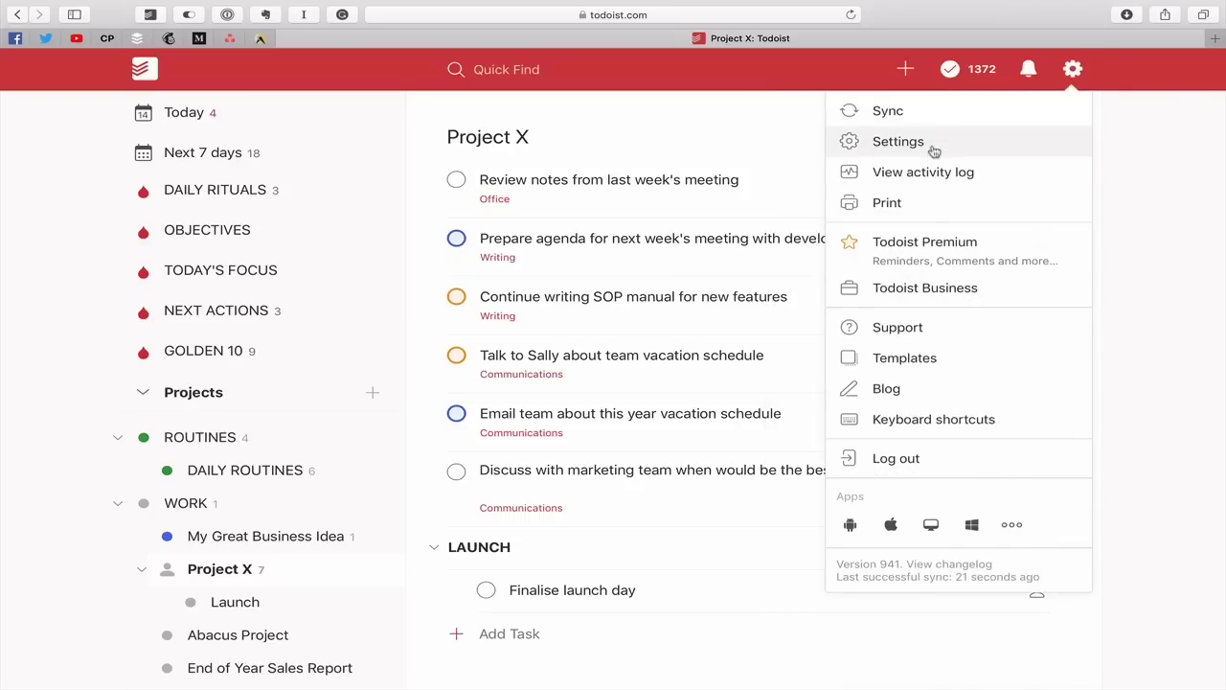
click(901, 145)
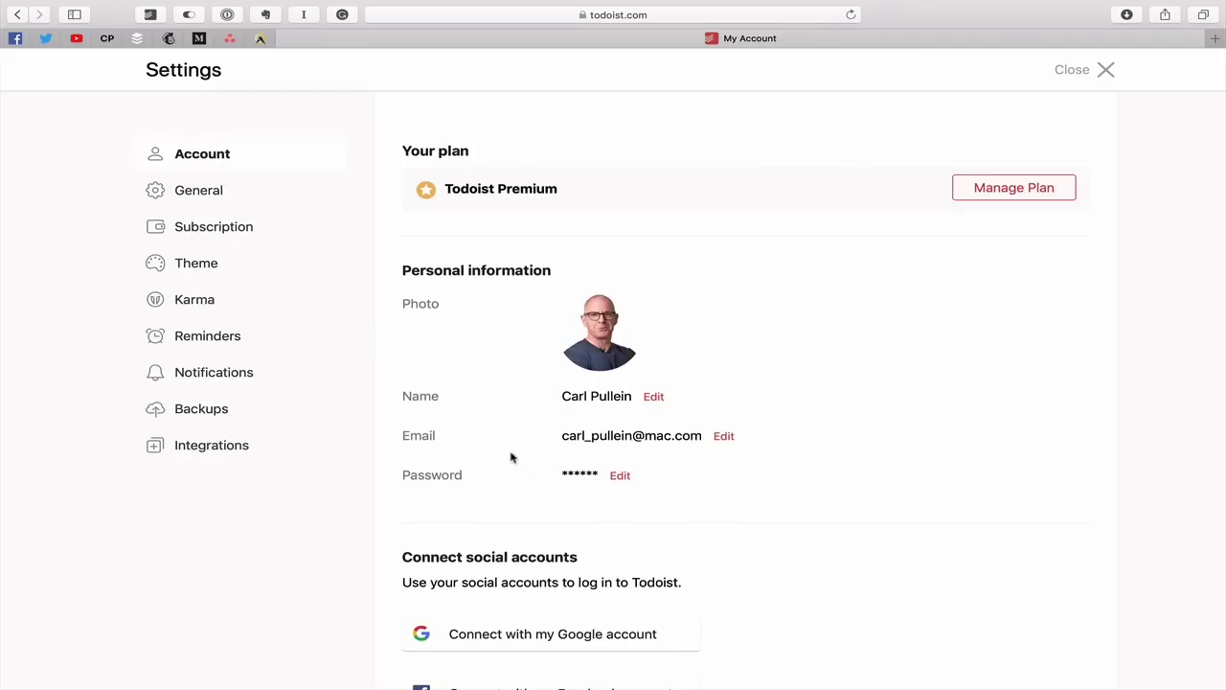
click(222, 314)
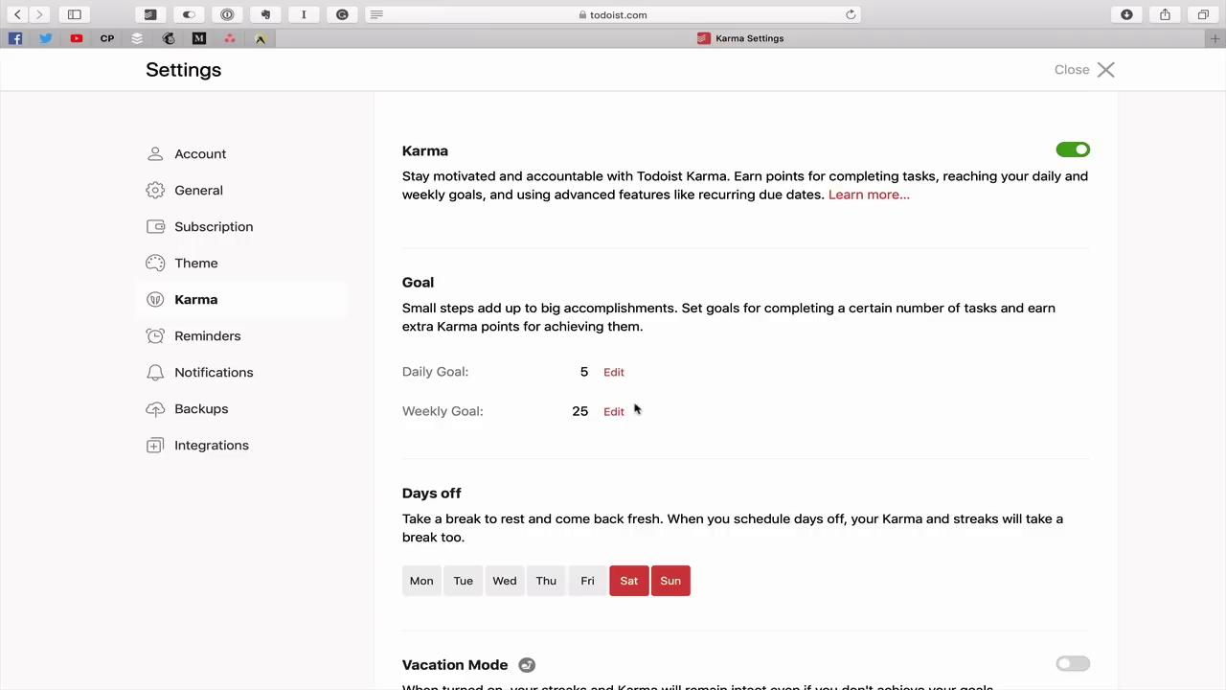
click(613, 374)
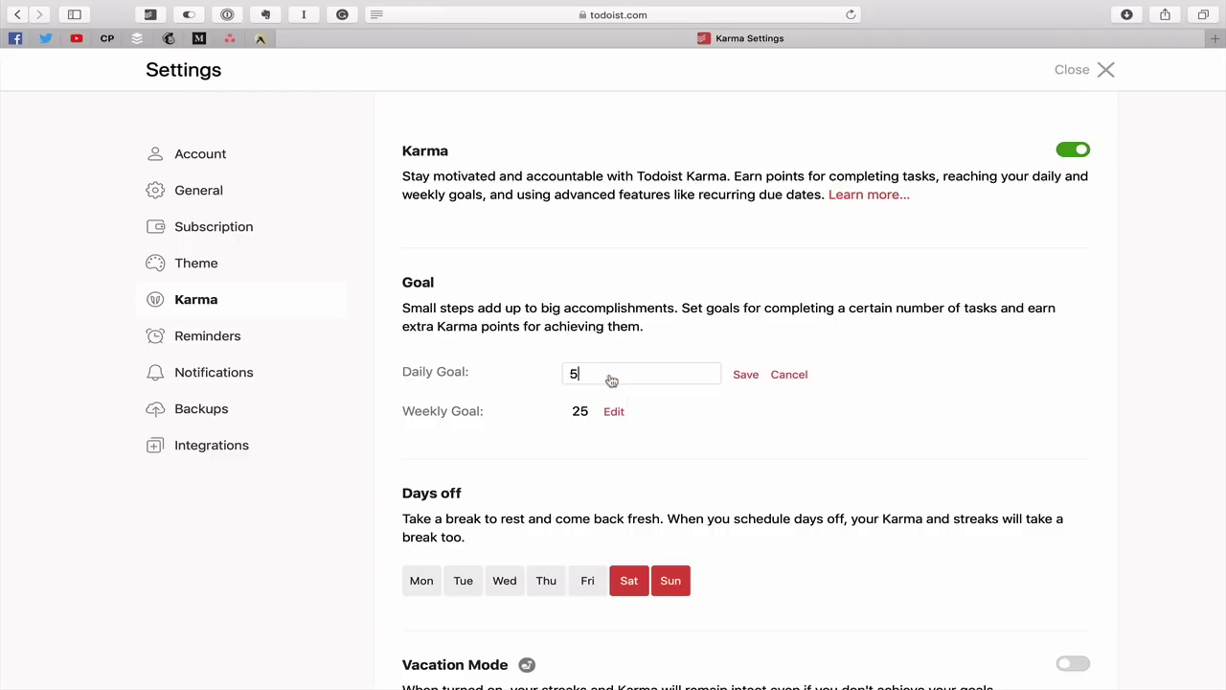
click(797, 382)
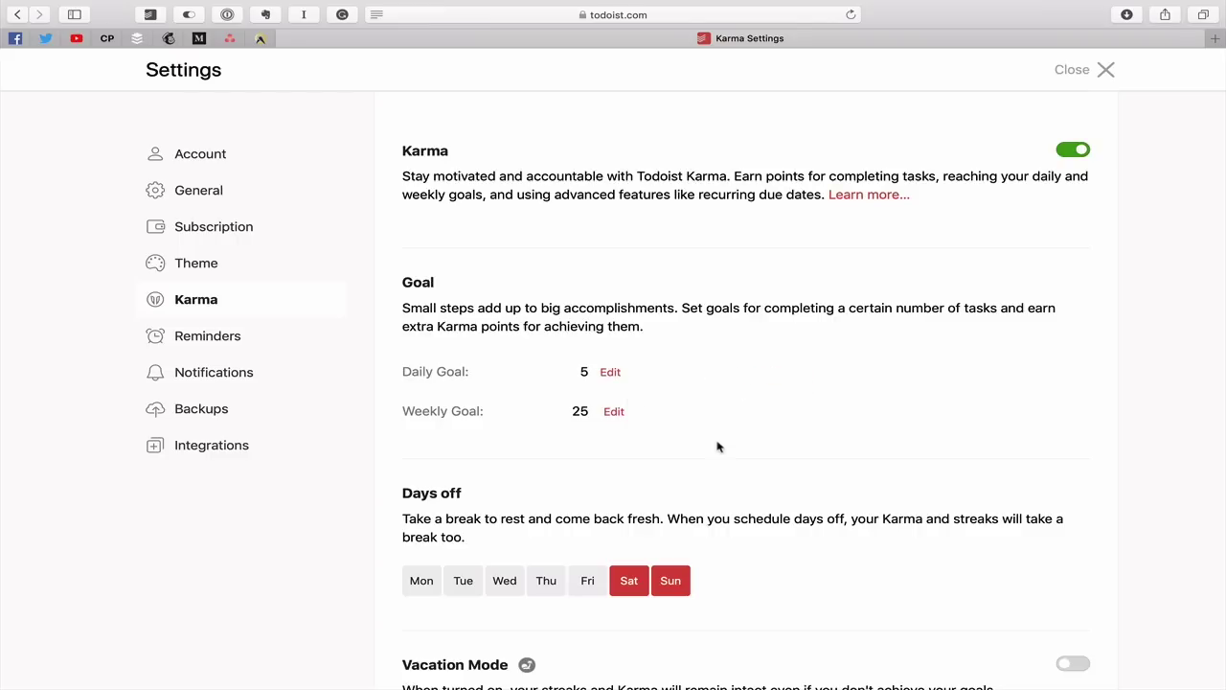
scroll(717, 444, down, 2)
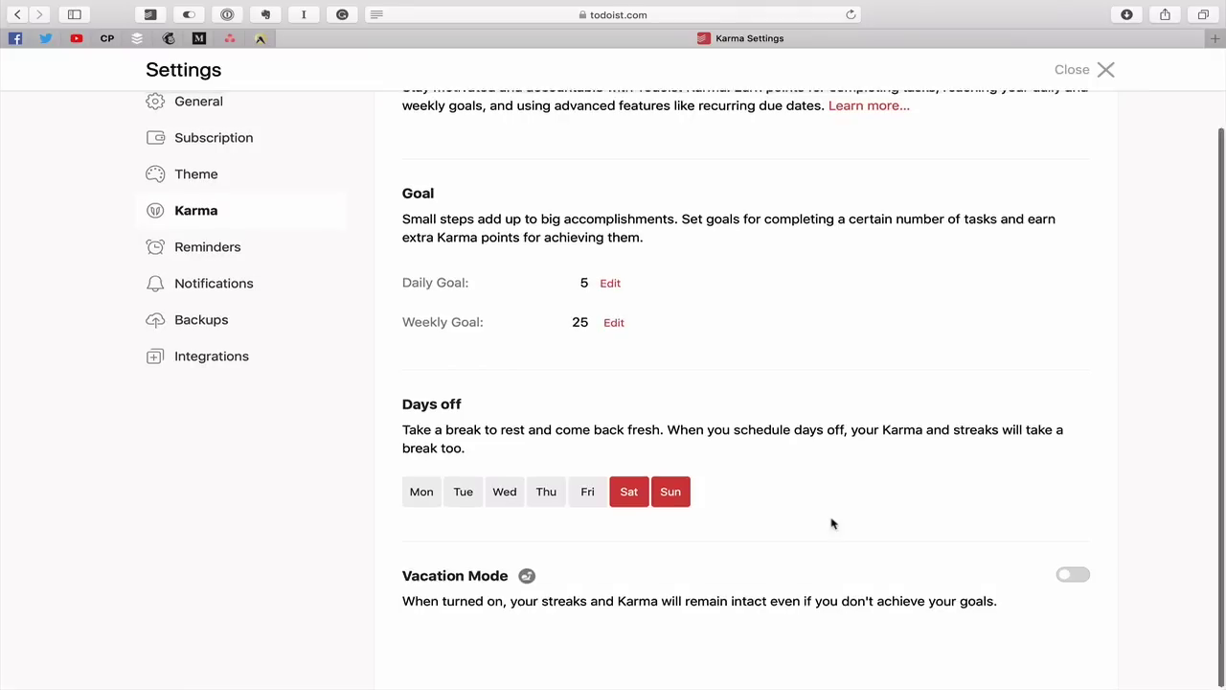
scroll(832, 523, up, 2)
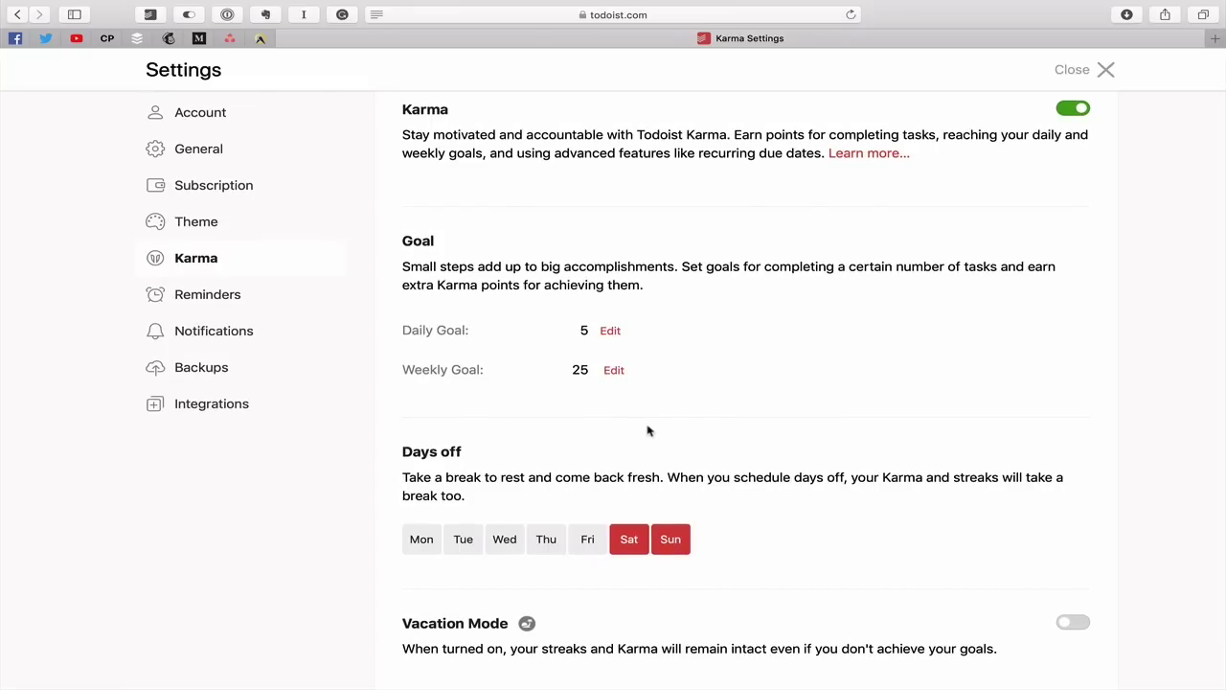
click(1106, 78)
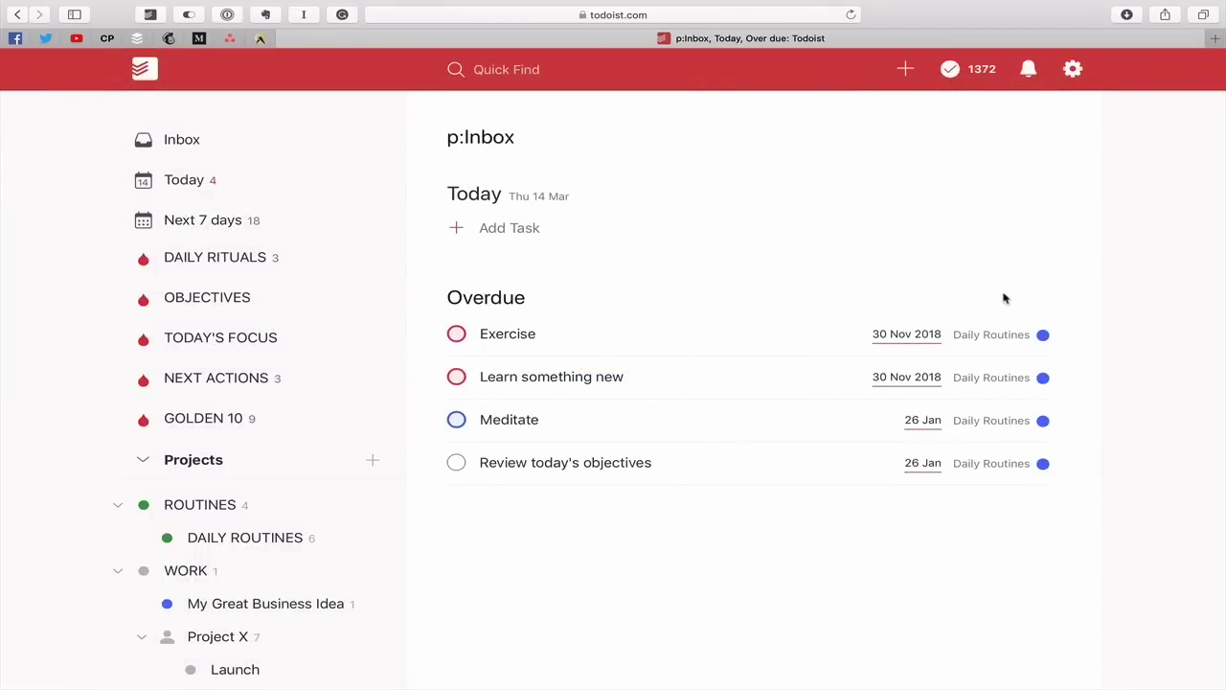
Open Project X, multi-select its first tasks, then clear the selection without changes
click(249, 633)
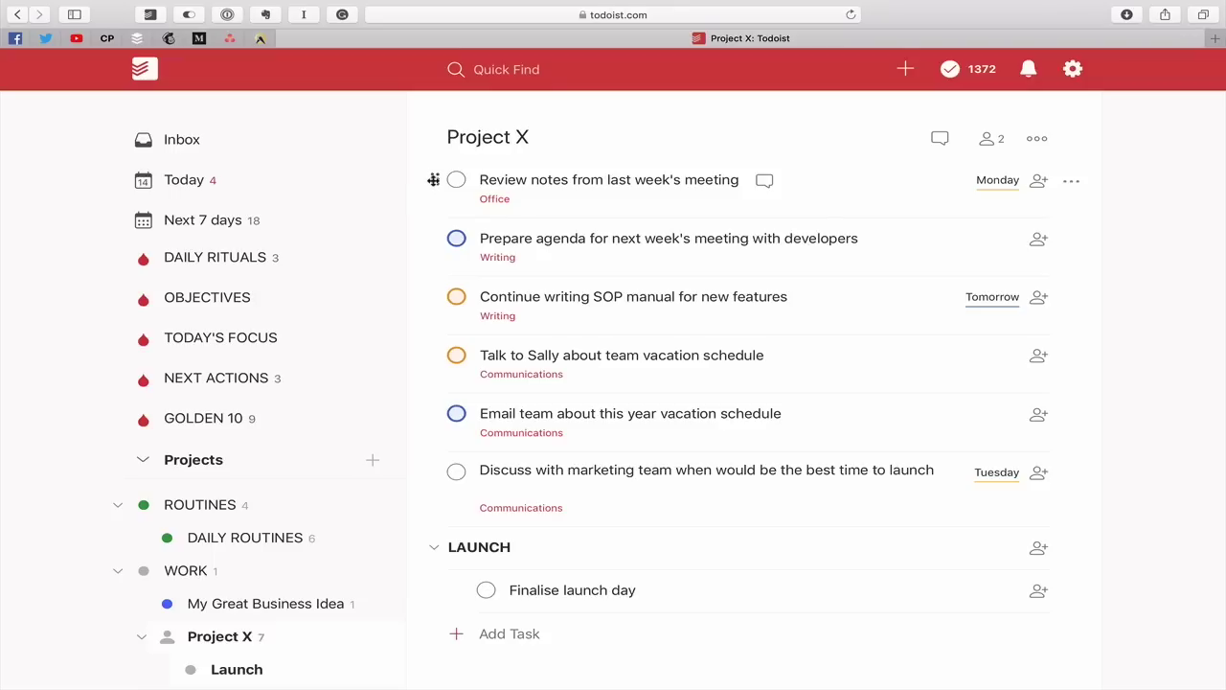
click(433, 179)
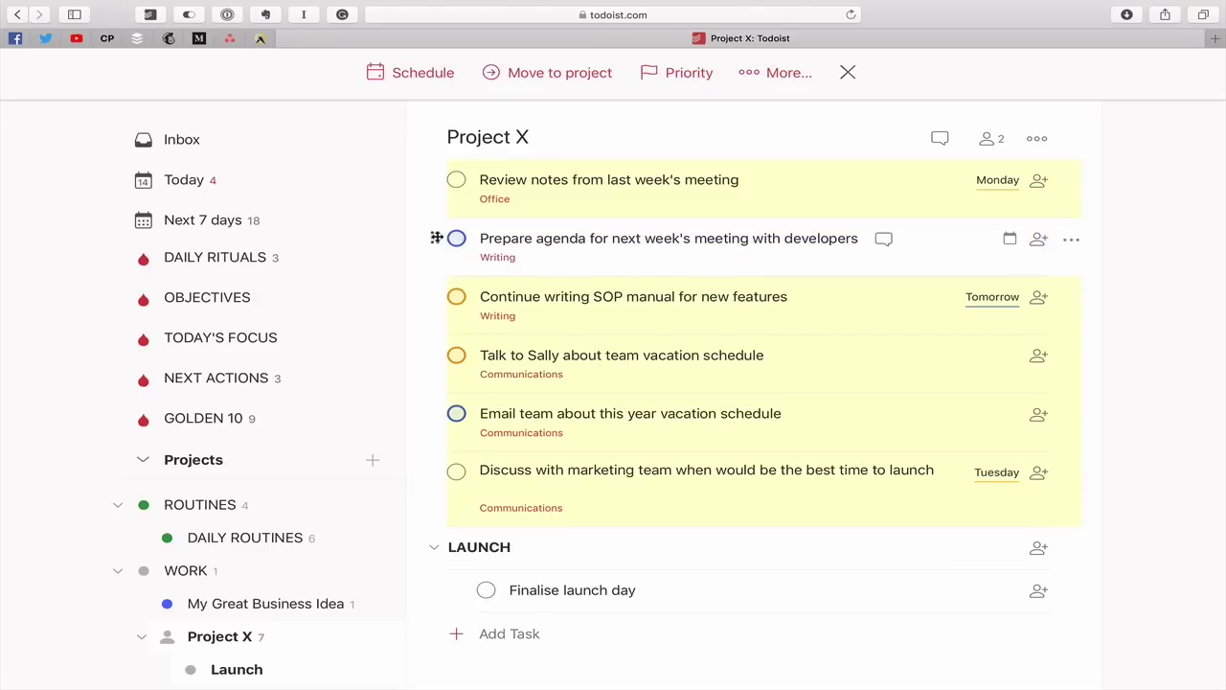
drag(434, 238, 430, 180)
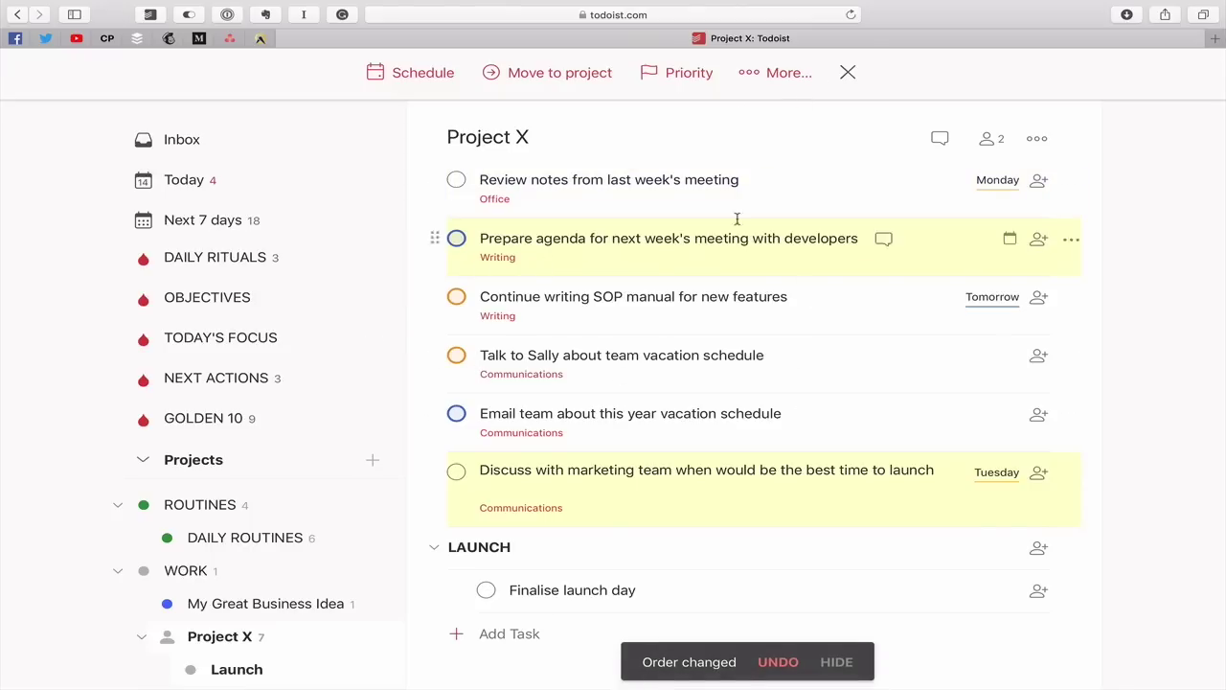
click(849, 74)
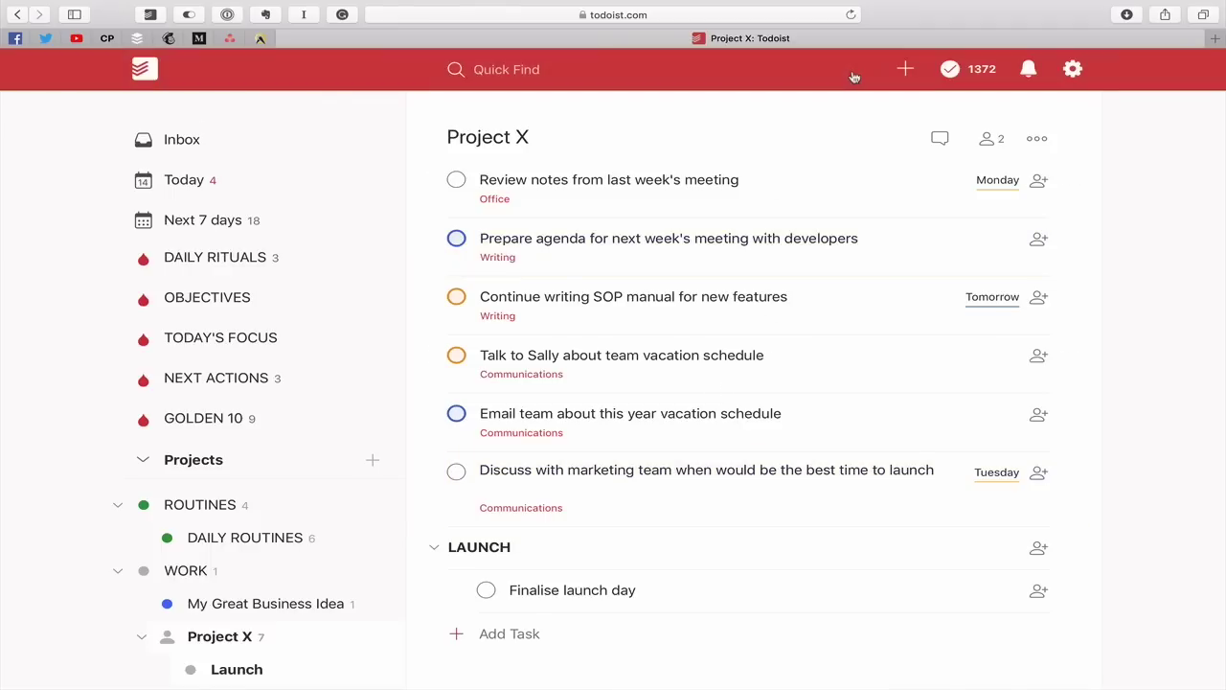
Select all Project X tasks, preview the Schedule, Move to project and More bulk actions, then dismiss the bar
click(430, 178)
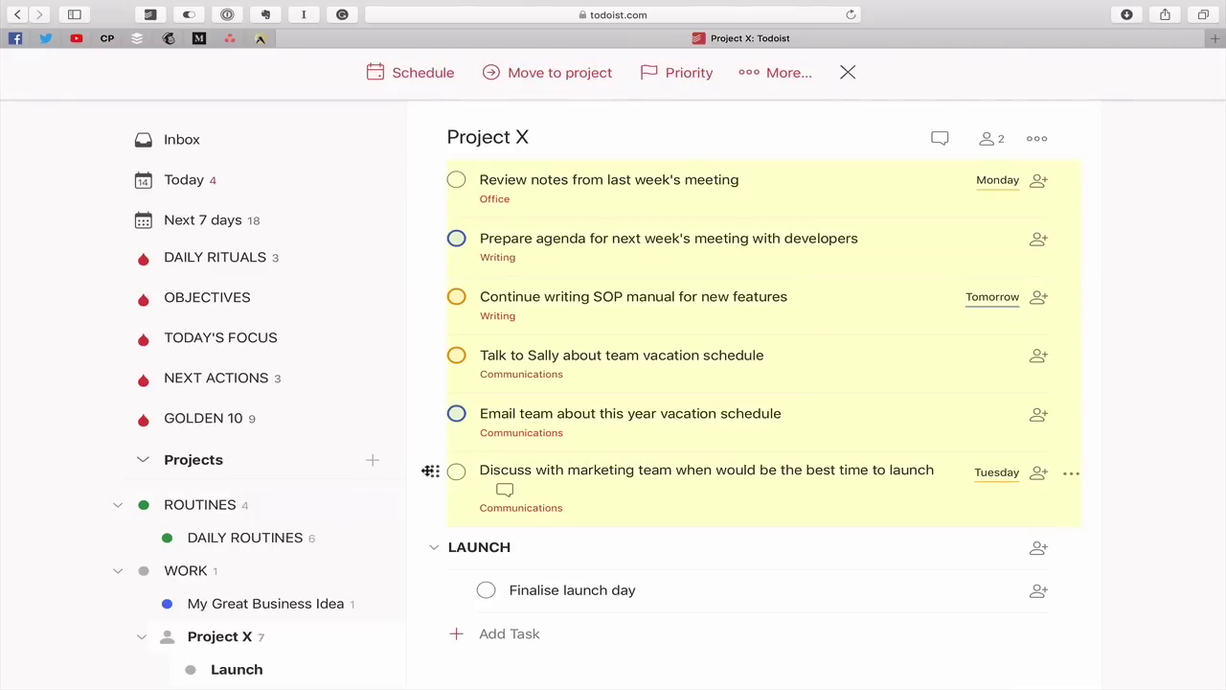
click(440, 82)
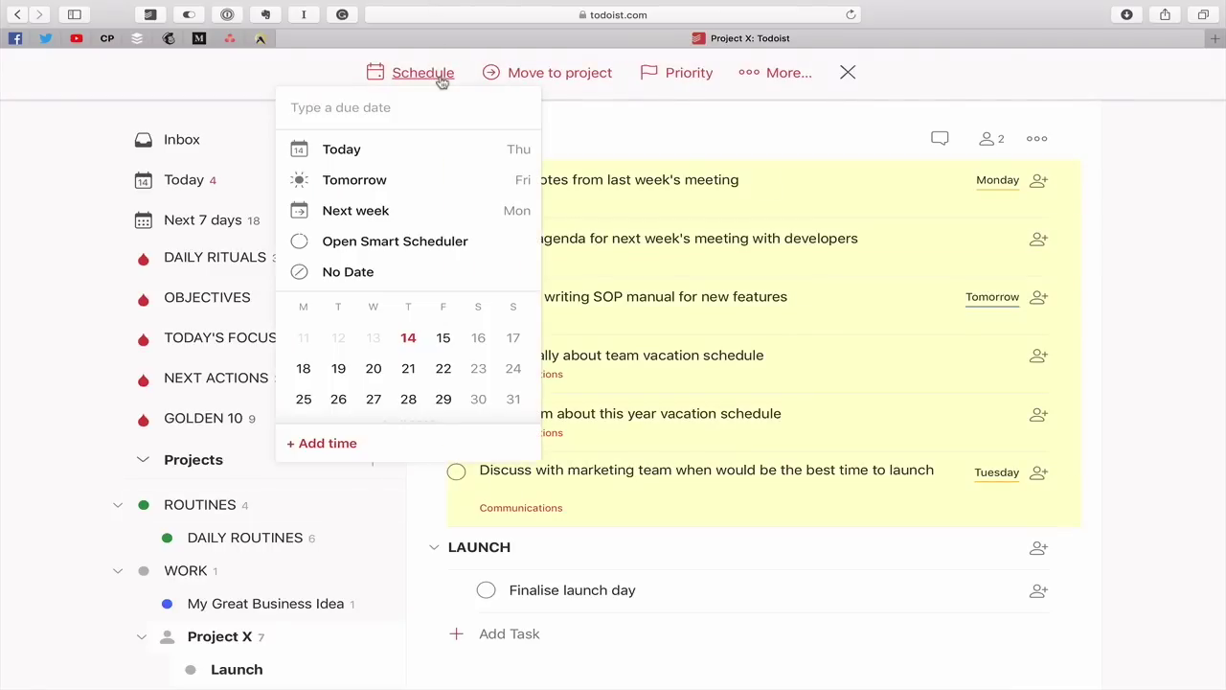
click(600, 82)
click(697, 72)
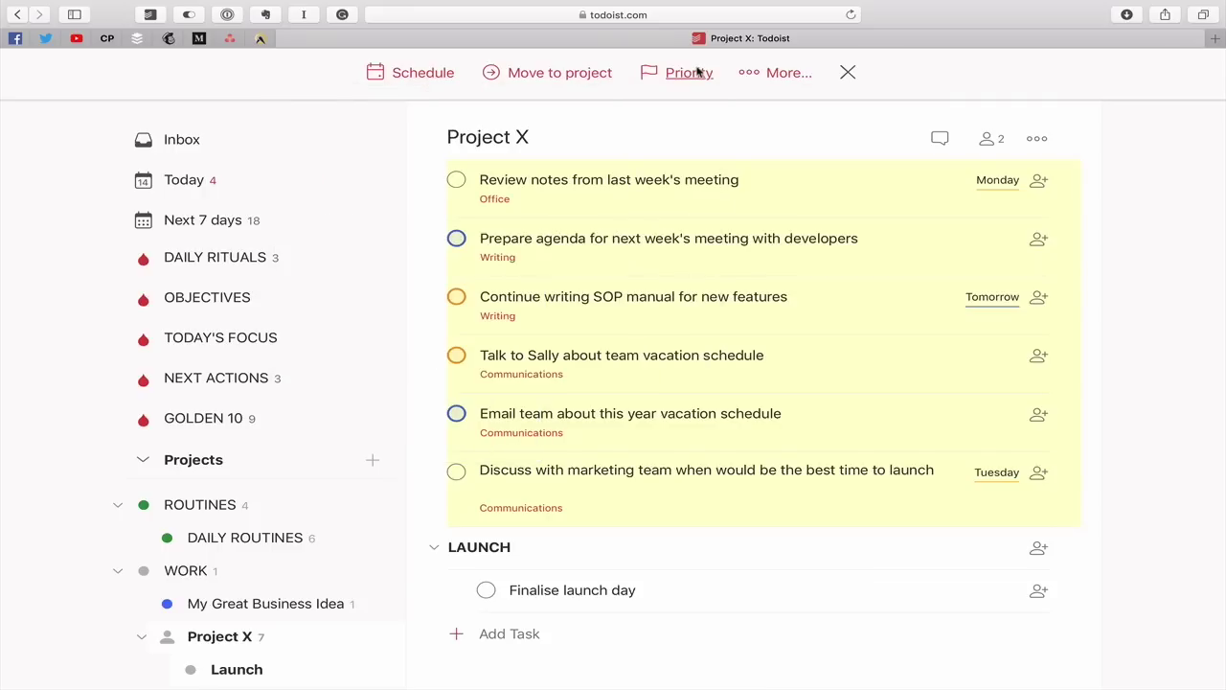
click(772, 75)
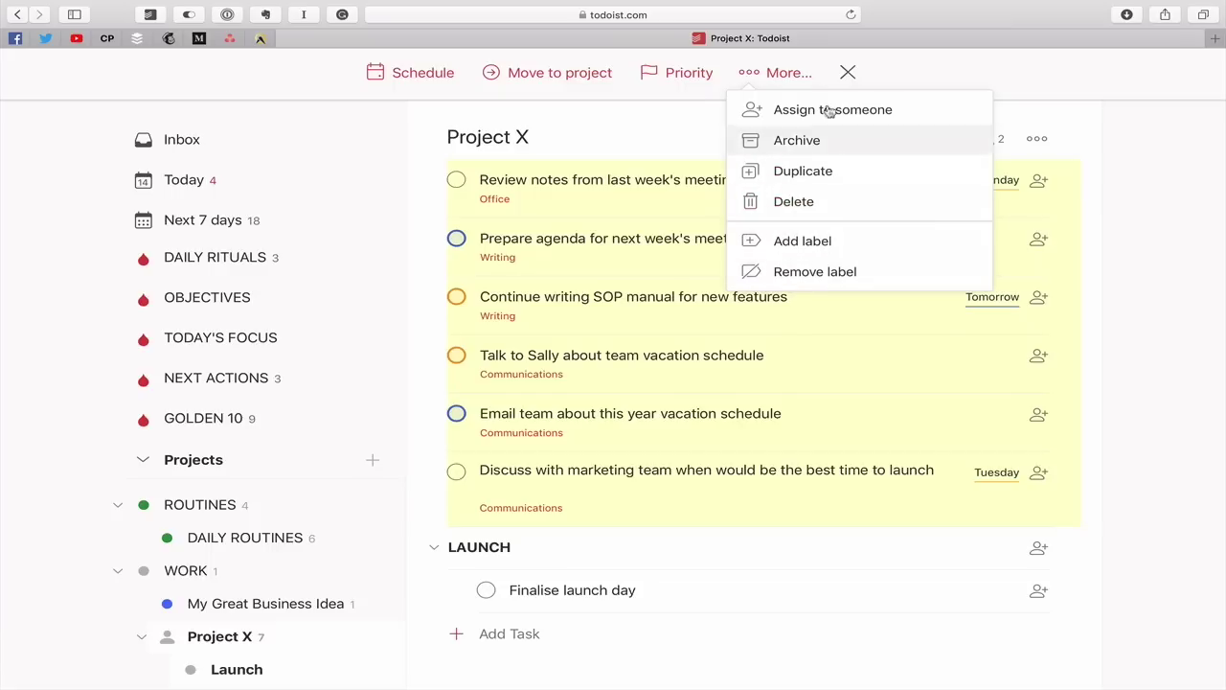
click(847, 71)
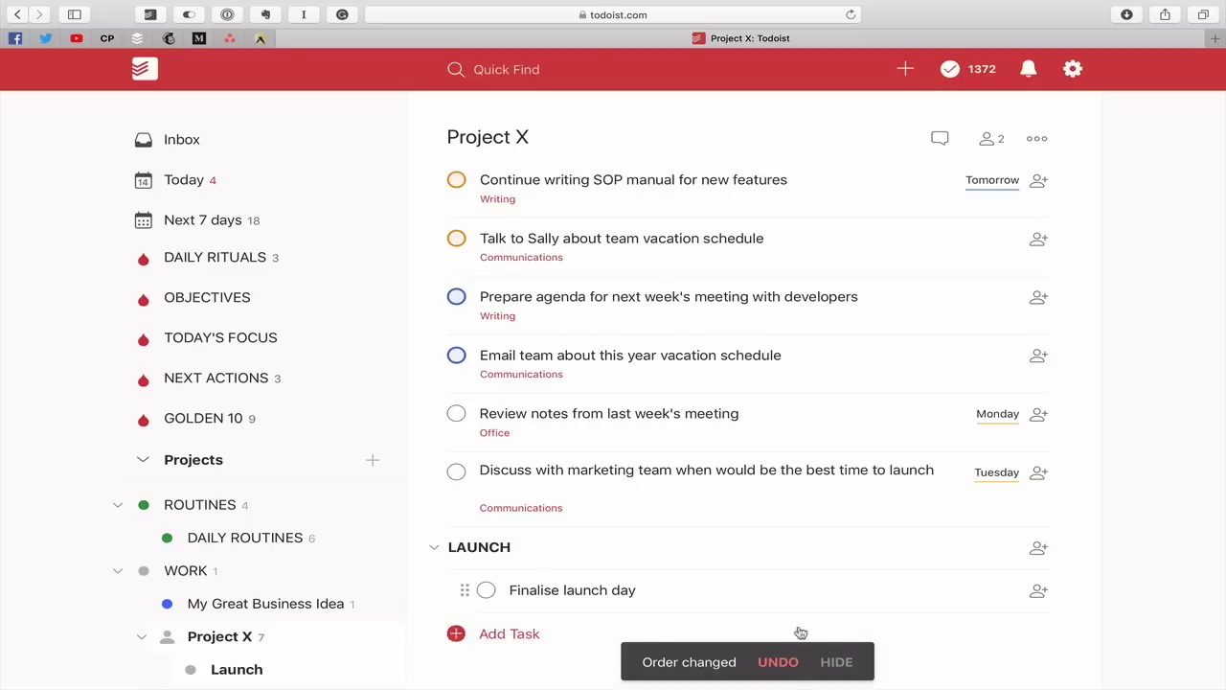
Undo the reorder and set the marketing launch discussion task to Priority 1
click(777, 662)
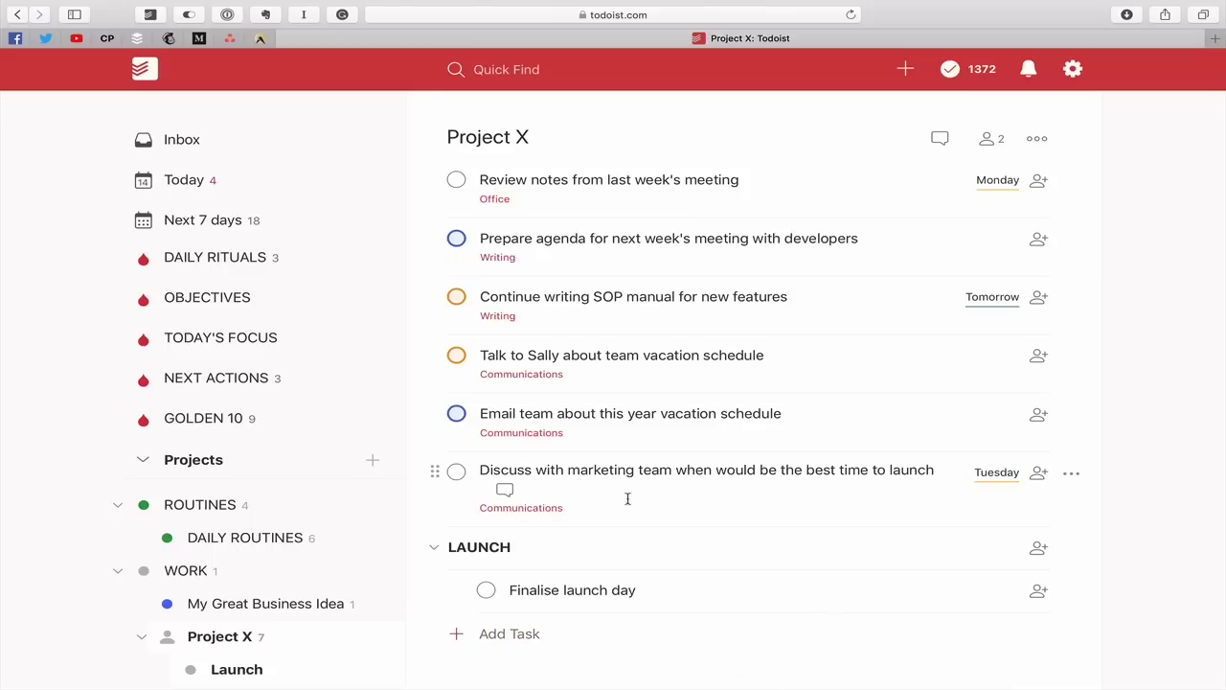
click(1071, 473)
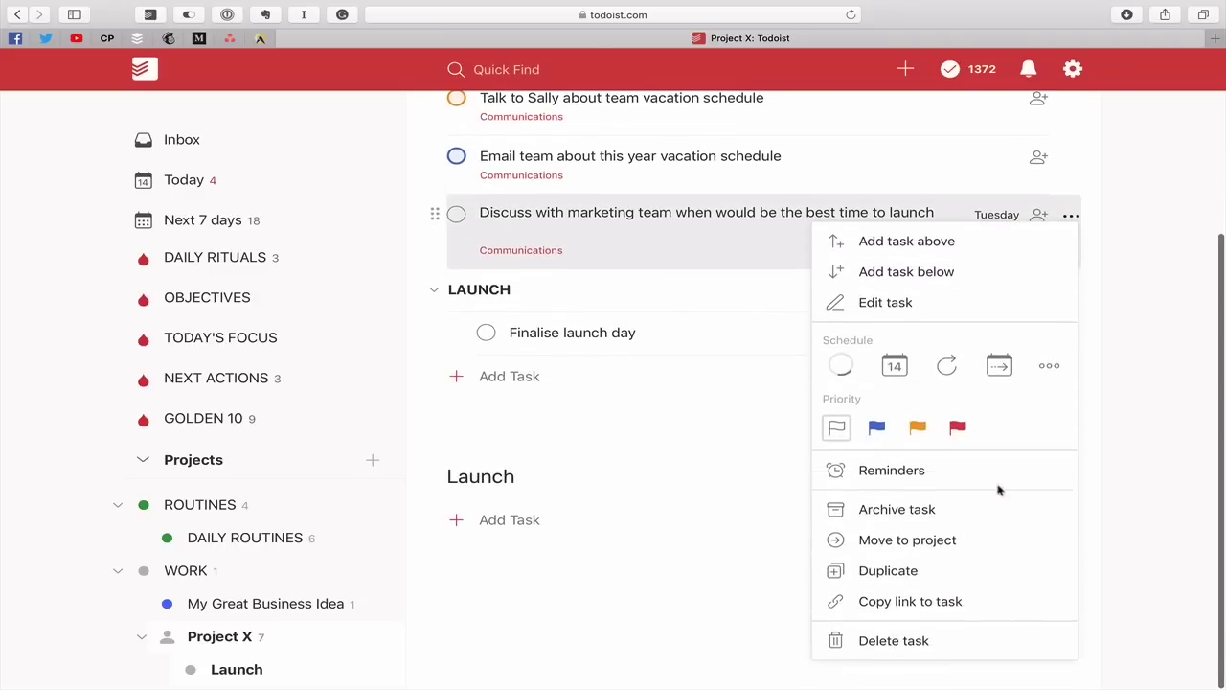
click(958, 427)
Sort Project X tasks by priority, then by due date
scroll(857, 494, up, 3)
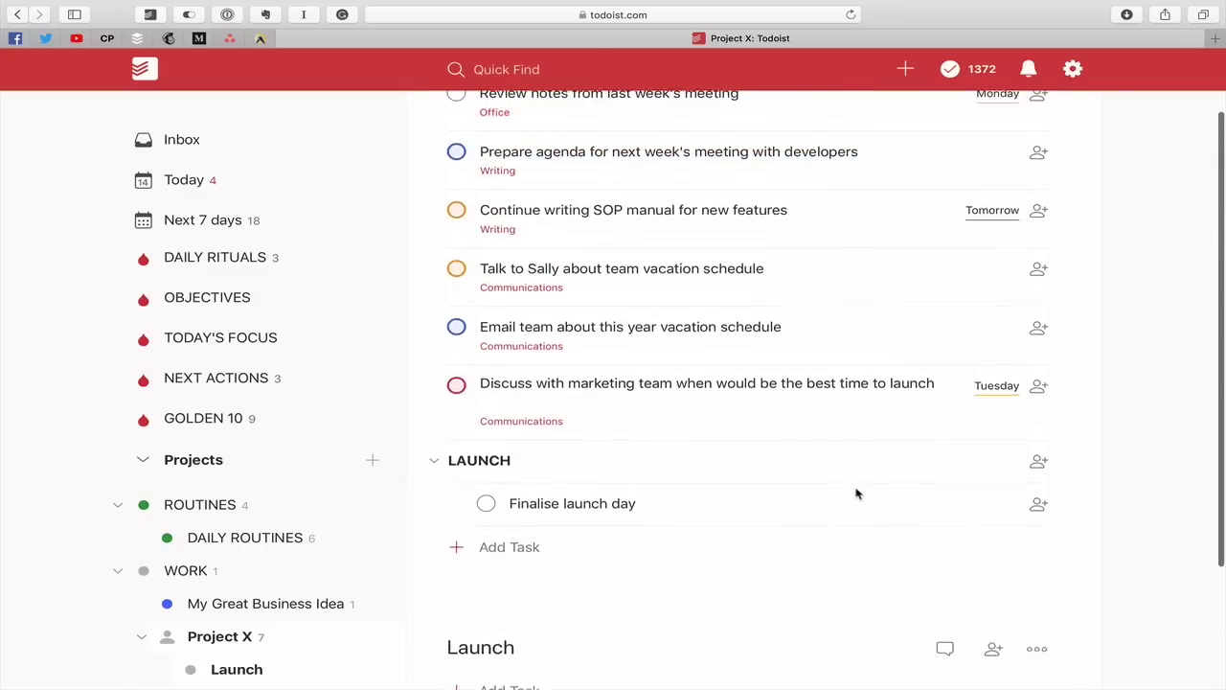
scroll(857, 493, up, 2)
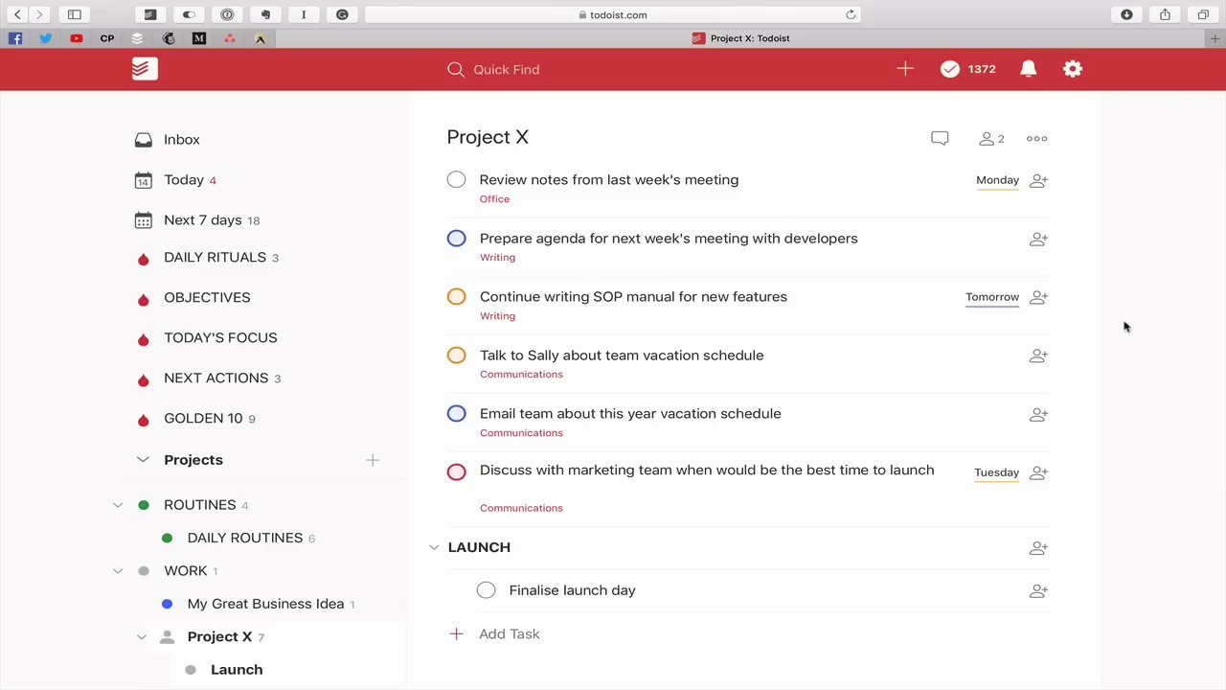
key(shift+p)
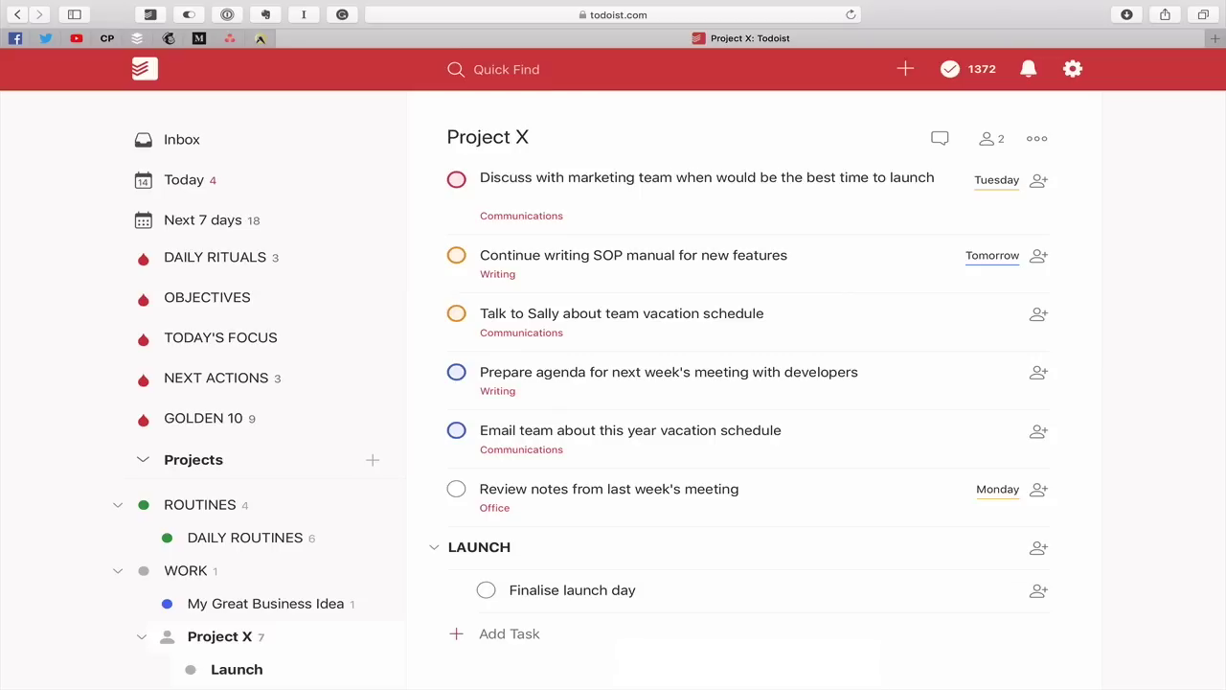
key(shift+d)
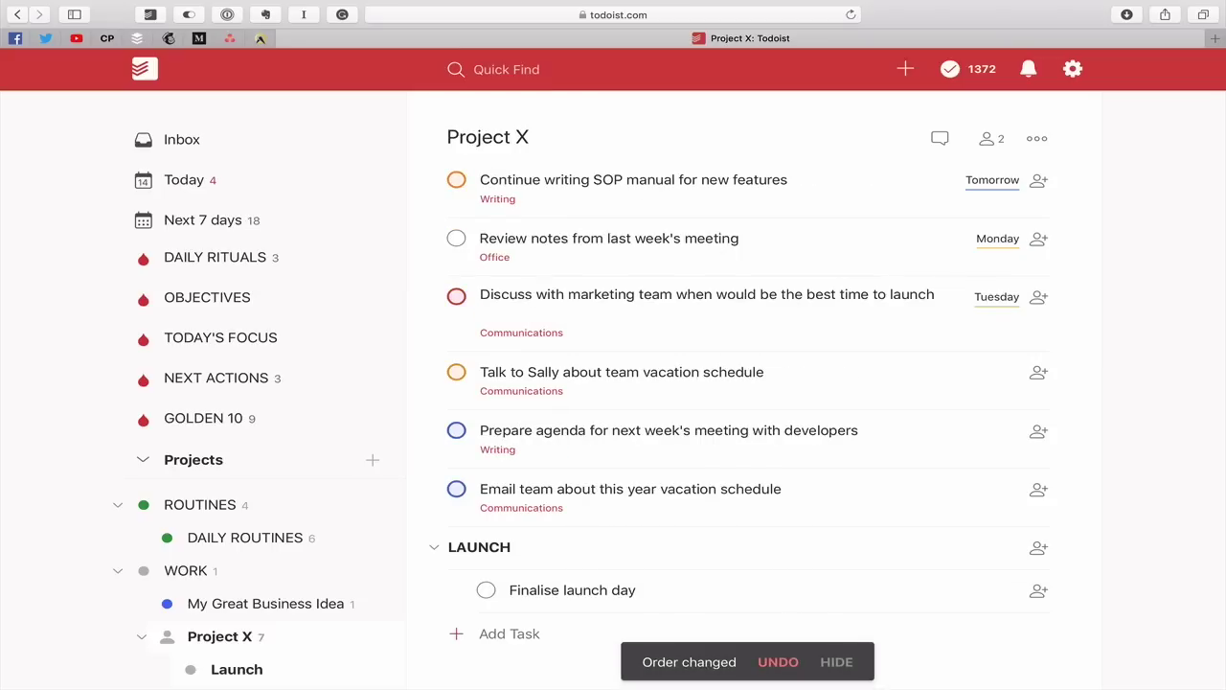